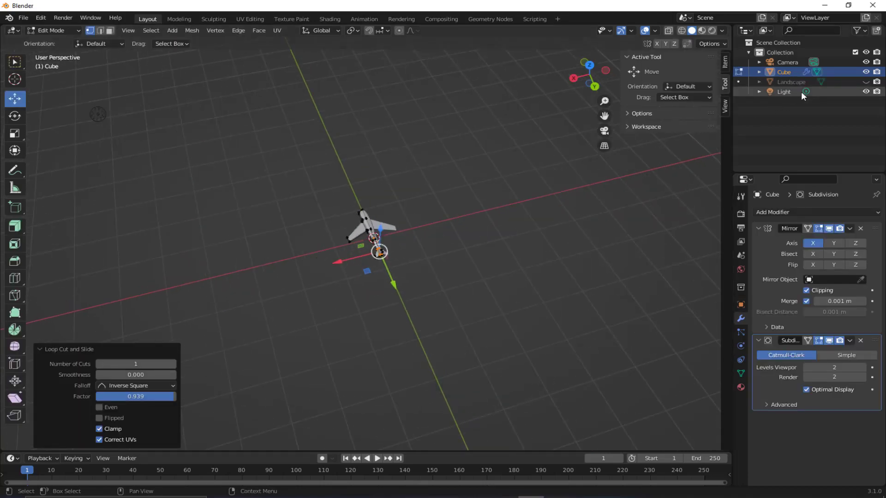
# Step: Unhide the Landscape object and return the airplane from Edit Mode to Object Mode
pyautogui.click(866, 82)
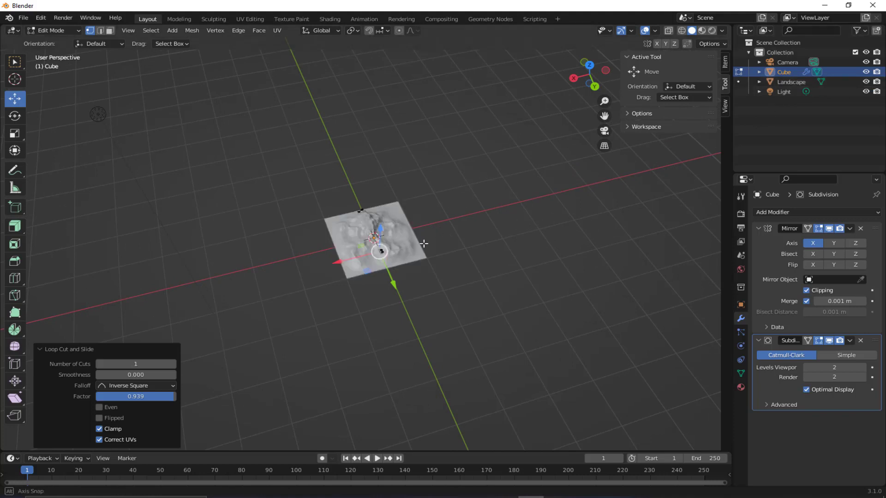
pyautogui.scroll(3, 36, 111)
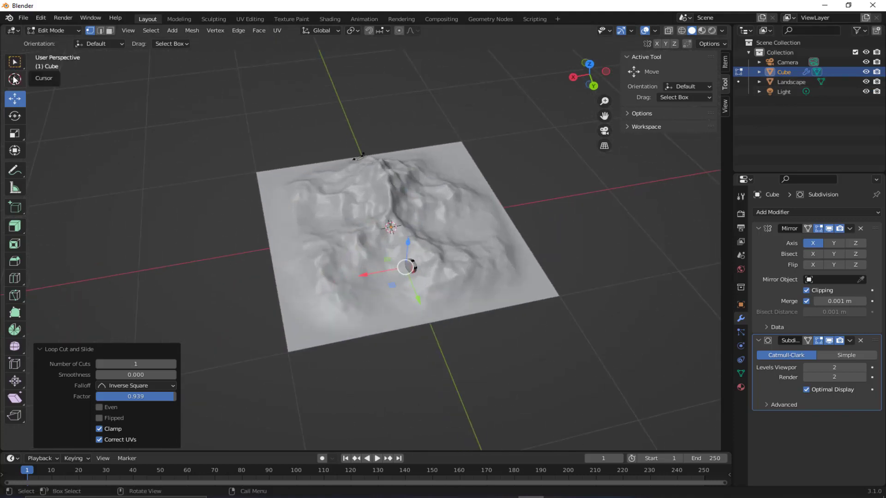
pyautogui.click(46, 32)
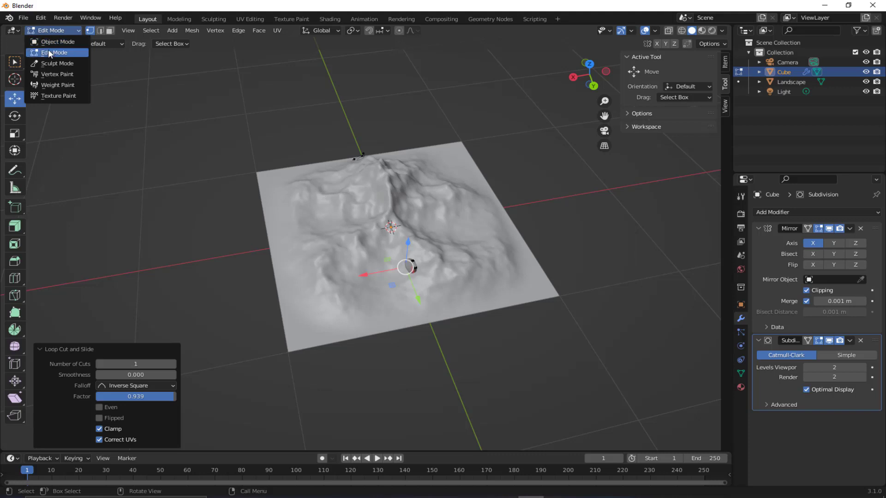
pyautogui.click(54, 41)
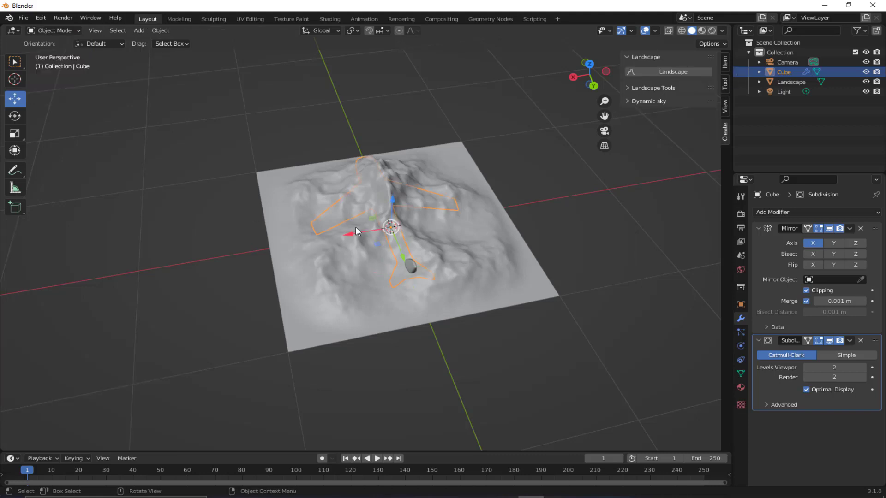
# Step: Move the airplane about -1.58 m along the X axis so it sits beside the terrain
pyautogui.moveTo(355, 226); pyautogui.dragTo(533, 211)
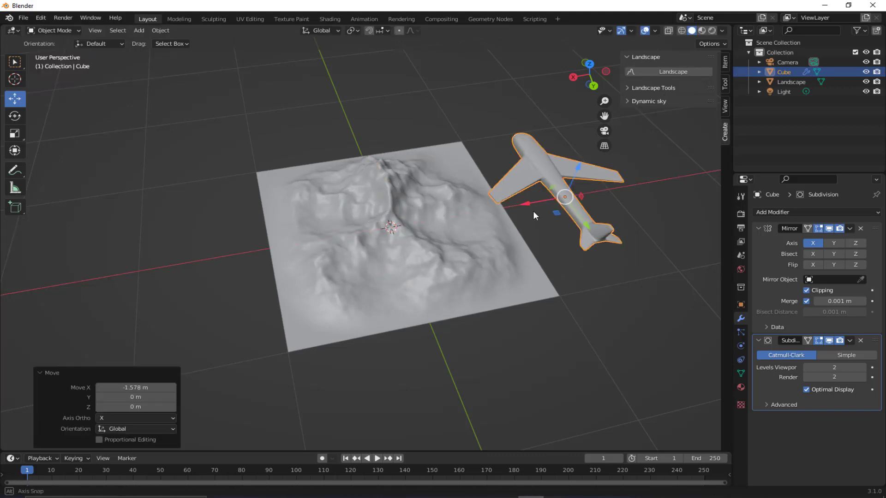
pyautogui.moveTo(533, 211); pyautogui.dragTo(536, 208, button='middle')
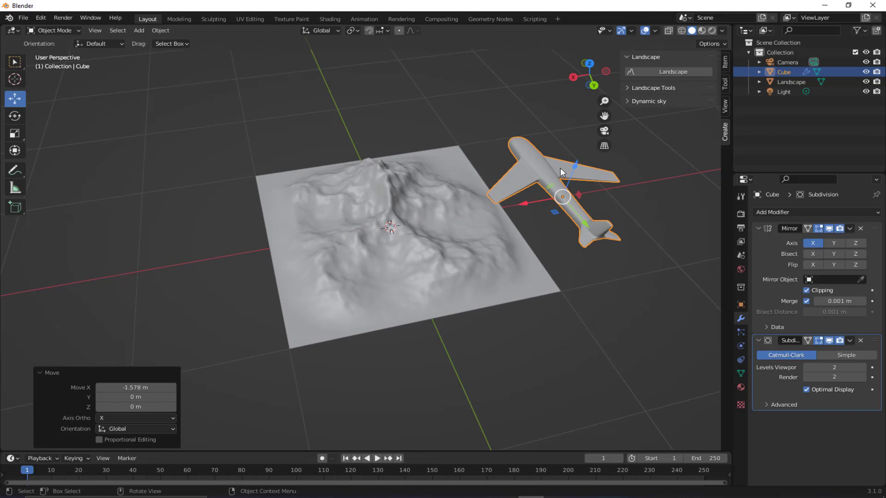
pyautogui.moveTo(510, 162)
pyautogui.mouseDown(button='middle')
pyautogui.moveTo(500, 182)
pyautogui.moveTo(510, 170)
pyautogui.mouseUp(button='middle')
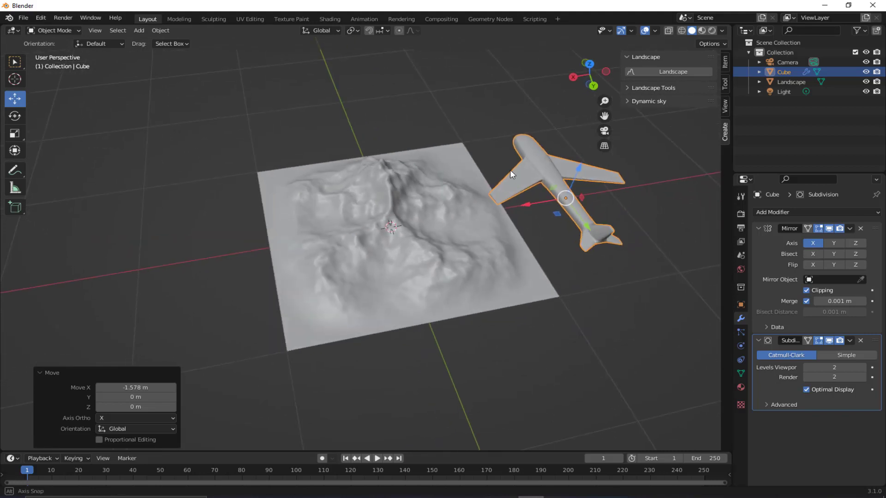
pyautogui.moveTo(468, 192); pyautogui.dragTo(521, 210, button='middle')
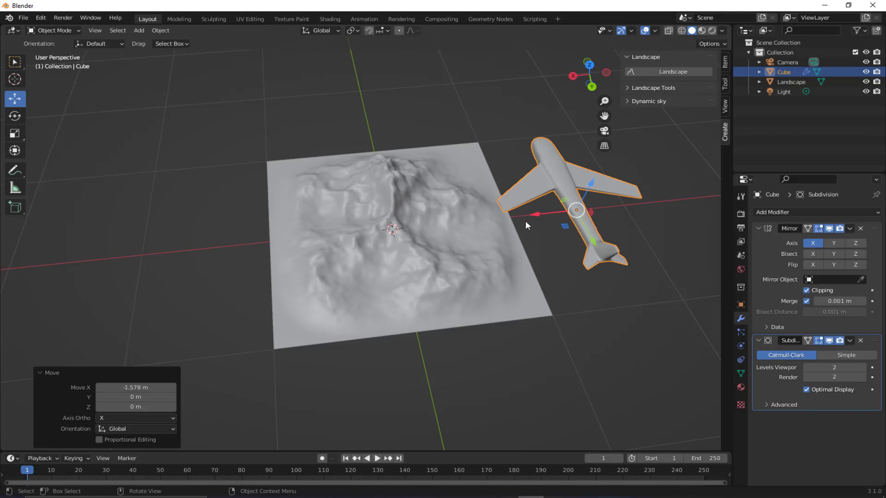
# Step: Deselect the airplane and add a Bezier curve at the centre of the scene
pyautogui.click(163, 196)
pyautogui.moveTo(166, 197); pyautogui.dragTo(236, 245, button='middle')
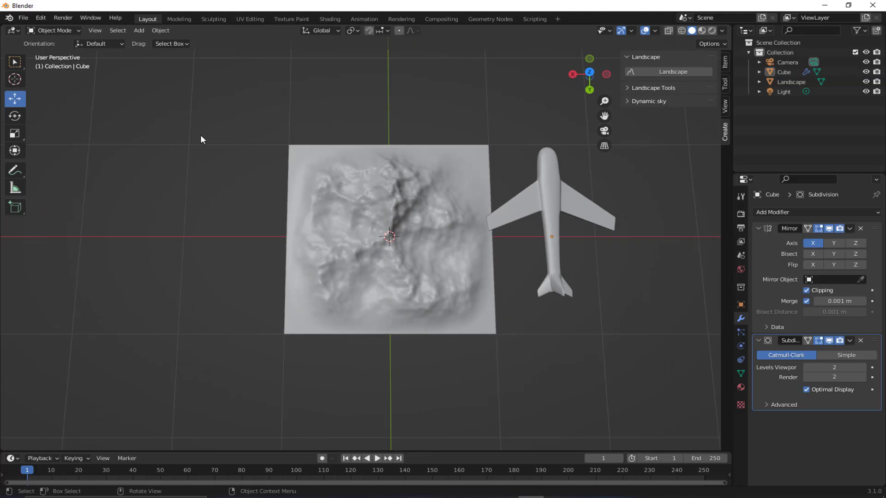
pyautogui.hotkey('shift', 'a')
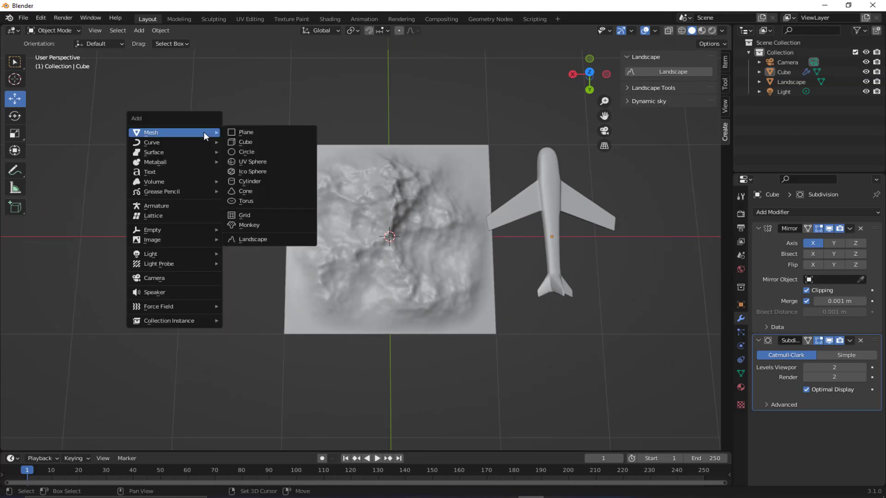
pyautogui.moveTo(188, 142)
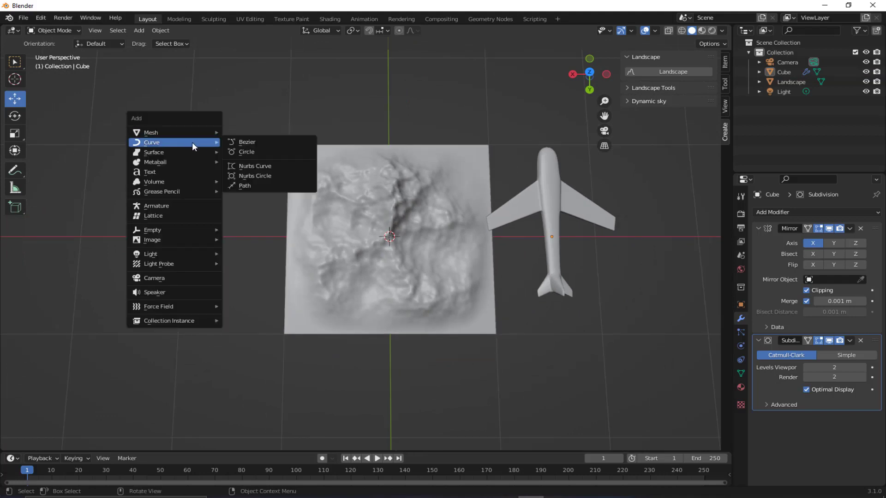
pyautogui.click(261, 144)
# Step: Scale the Bezier curve up uniformly by about 3.3
pyautogui.click(339, 214)
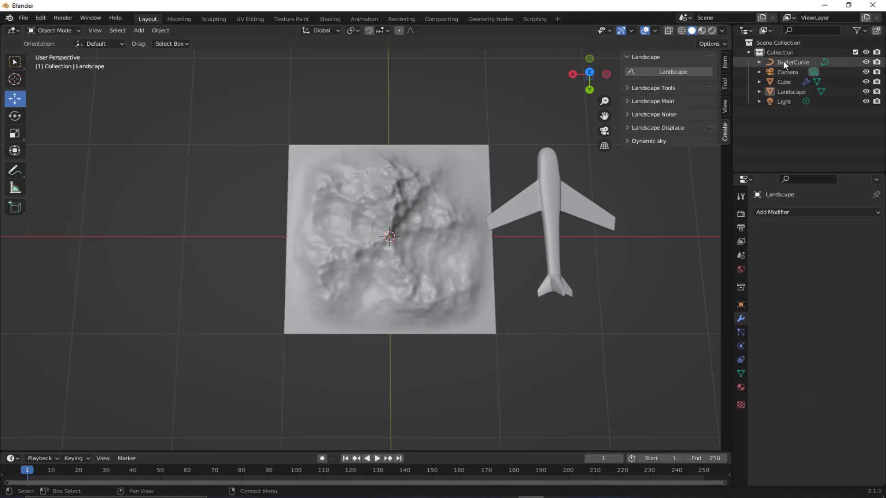
pyautogui.click(782, 60)
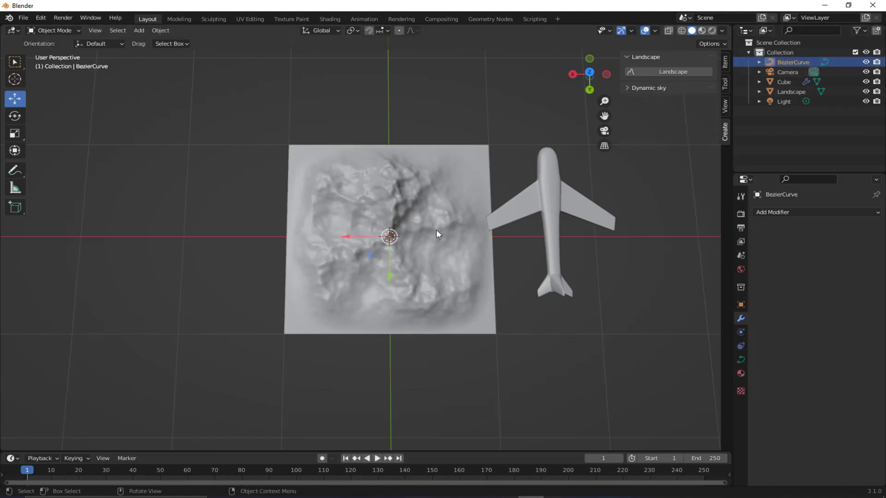
pyautogui.press('s')
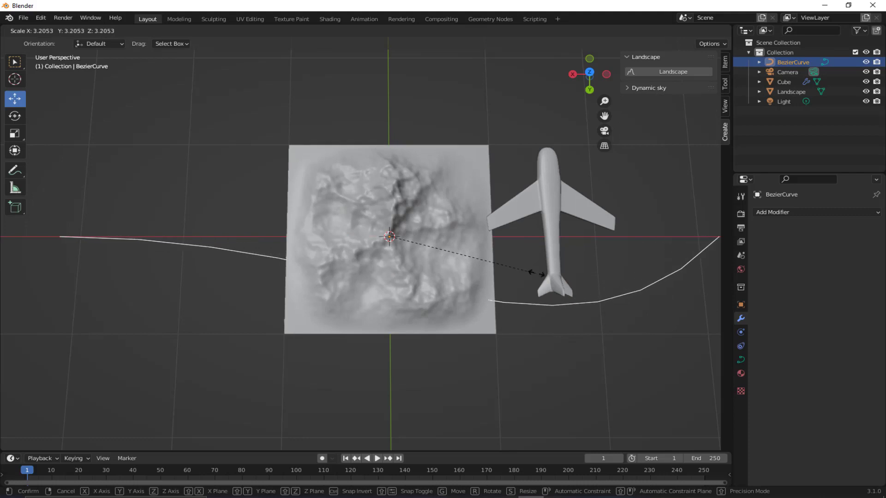
pyautogui.click(539, 274)
pyautogui.scroll(-3, 379, 248)
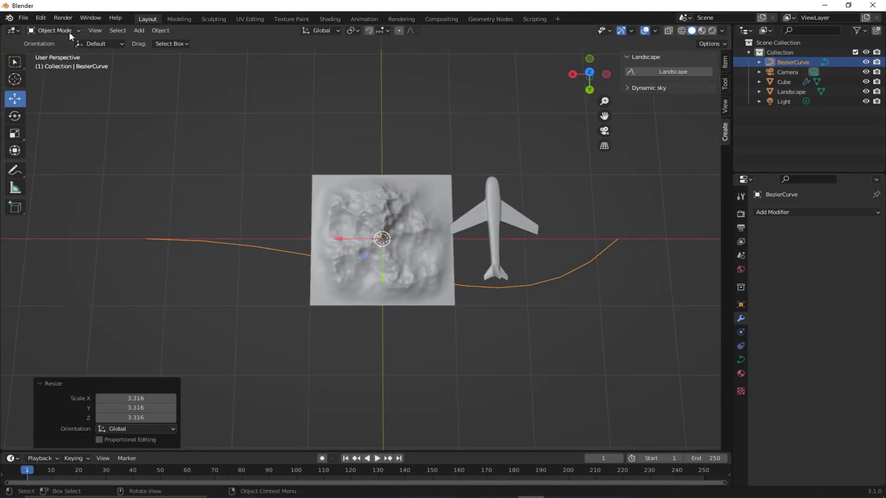
# Step: Delete all existing control points of the Bezier curve in Edit Mode
pyautogui.click(61, 31)
pyautogui.click(55, 52)
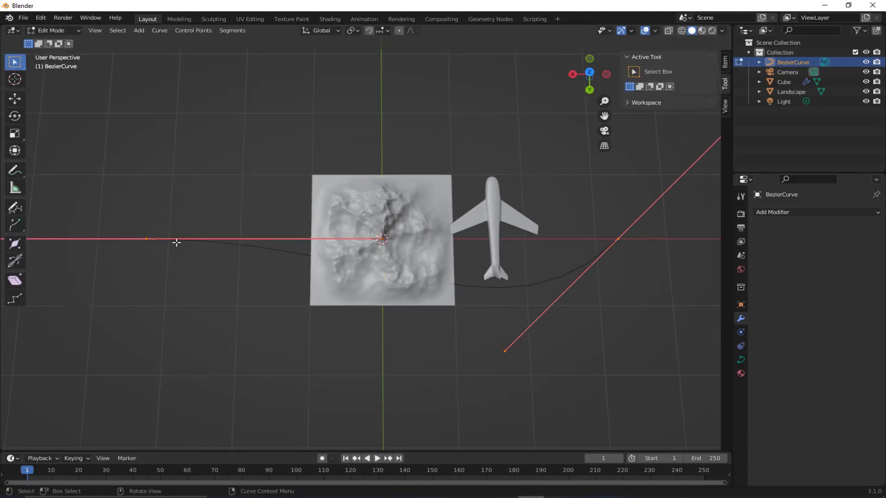
pyautogui.scroll(-2, 484, 277)
pyautogui.moveTo(528, 220); pyautogui.dragTo(566, 261)
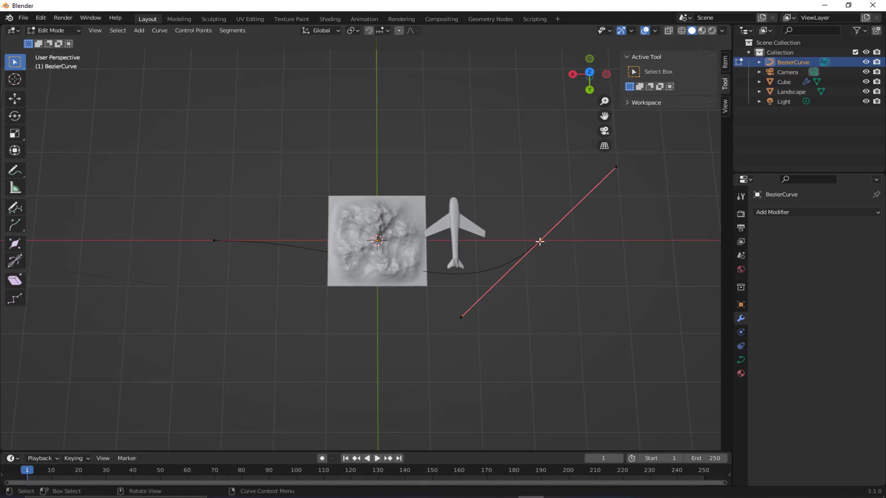
pyautogui.click(544, 247)
pyautogui.moveTo(156, 202); pyautogui.dragTo(544, 369)
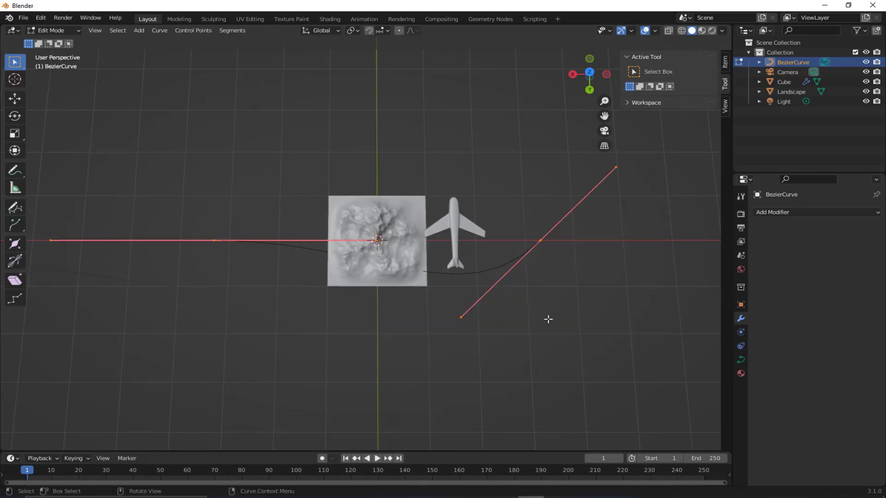
pyautogui.press('x')
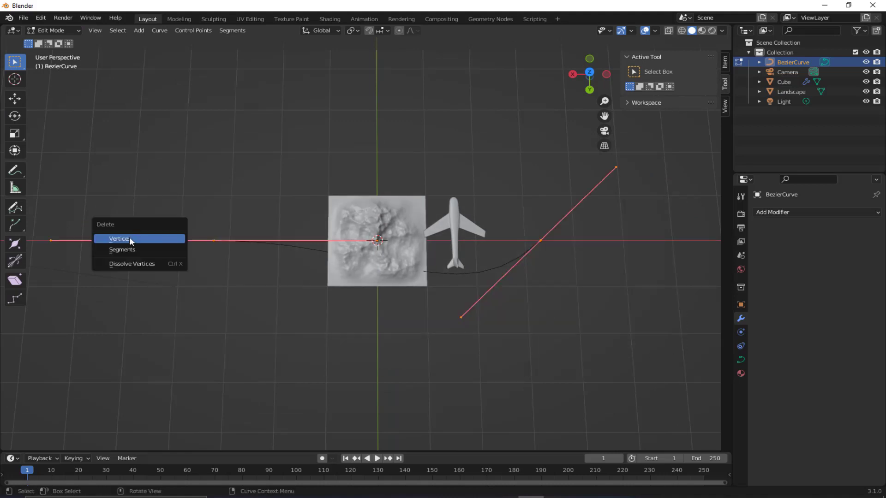
pyautogui.click(124, 239)
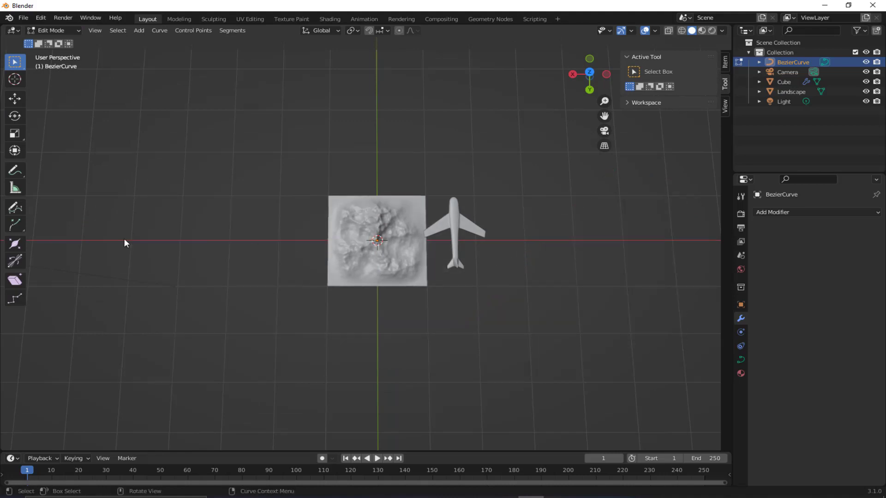
# Step: Draw a freehand Bezier flight path that loops around the terrain, starting beyond its back edge and ending on the opposite side from the airplane
pyautogui.click(15, 207)
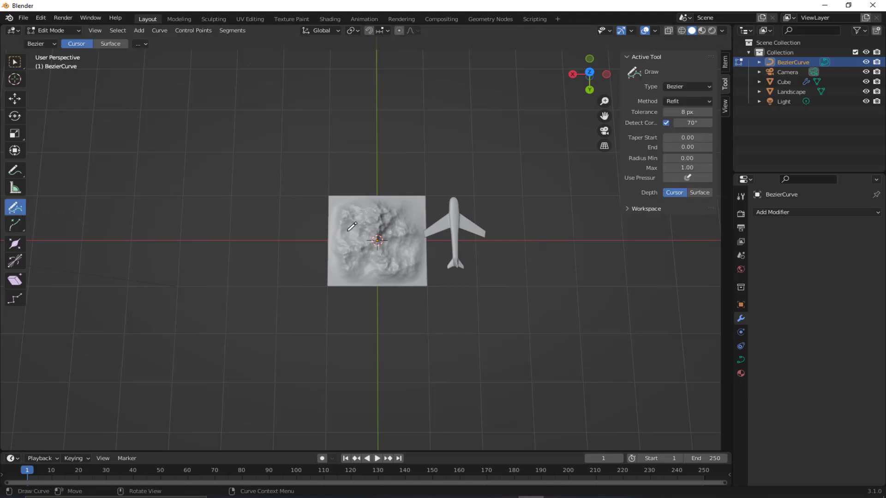
pyautogui.scroll(6, 320, 220)
pyautogui.scroll(-2, 319, 220)
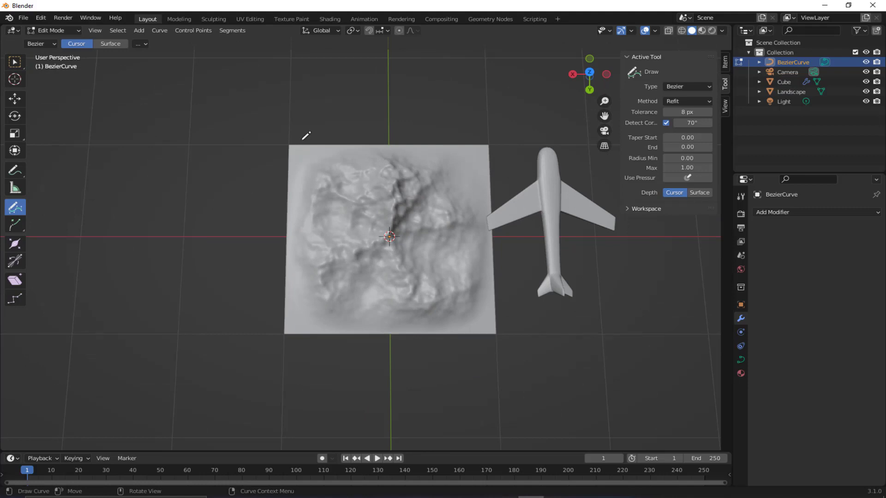
pyautogui.moveTo(303, 124)
pyautogui.mouseDown()
pyautogui.moveTo(389, 154)
pyautogui.moveTo(432, 184)
pyautogui.moveTo(444, 210)
pyautogui.moveTo(444, 318)
pyautogui.moveTo(418, 343)
pyautogui.moveTo(367, 341)
pyautogui.moveTo(322, 317)
pyautogui.moveTo(301, 268)
pyautogui.mouseUp()
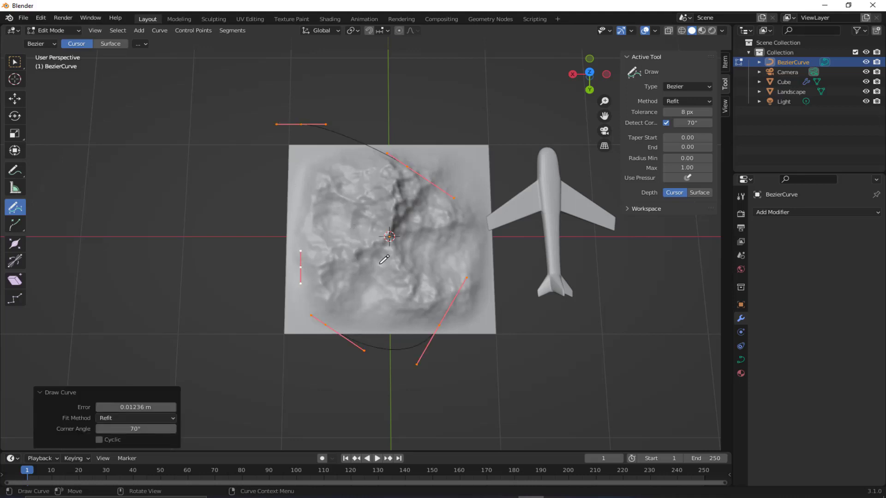
# Step: Raise the whole flight path curve about 0.25 m along Z
pyautogui.click(14, 97)
pyautogui.moveTo(397, 258); pyautogui.dragTo(358, 222, button='middle')
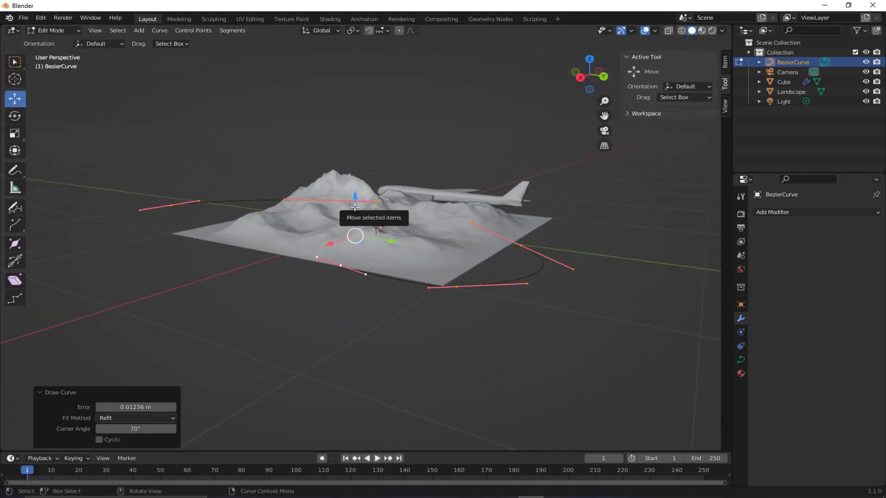
pyautogui.moveTo(358, 210); pyautogui.dragTo(355, 171)
pyautogui.scroll(5, 318, 171)
pyautogui.scroll(-2, 283, 169)
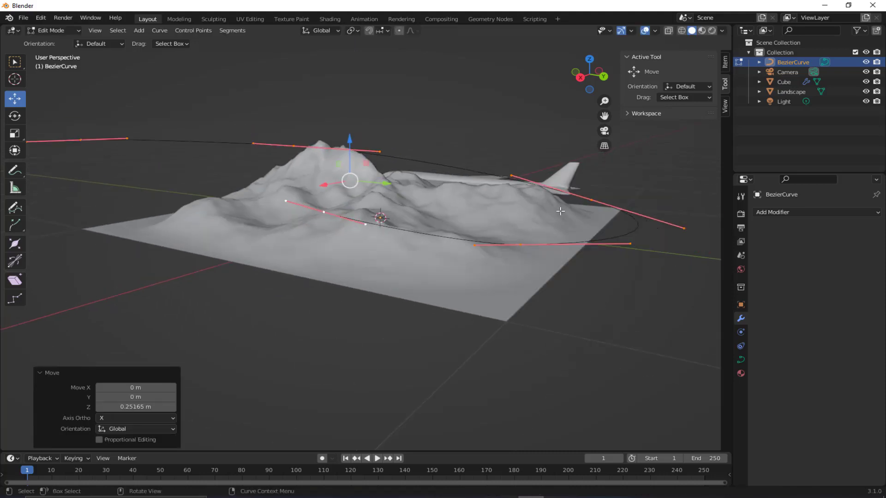
# Step: Raise the curve's control point near the airplane's tail and lower the one behind the mountain peak by about 0.08 m
pyautogui.click(592, 199)
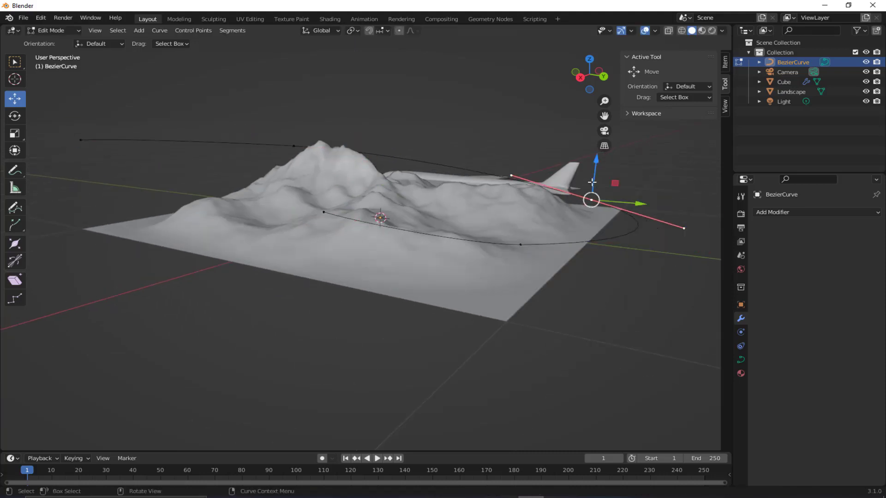
pyautogui.moveTo(592, 168); pyautogui.dragTo(546, 140)
pyautogui.moveTo(227, 119); pyautogui.dragTo(307, 157)
pyautogui.moveTo(292, 111); pyautogui.dragTo(280, 140)
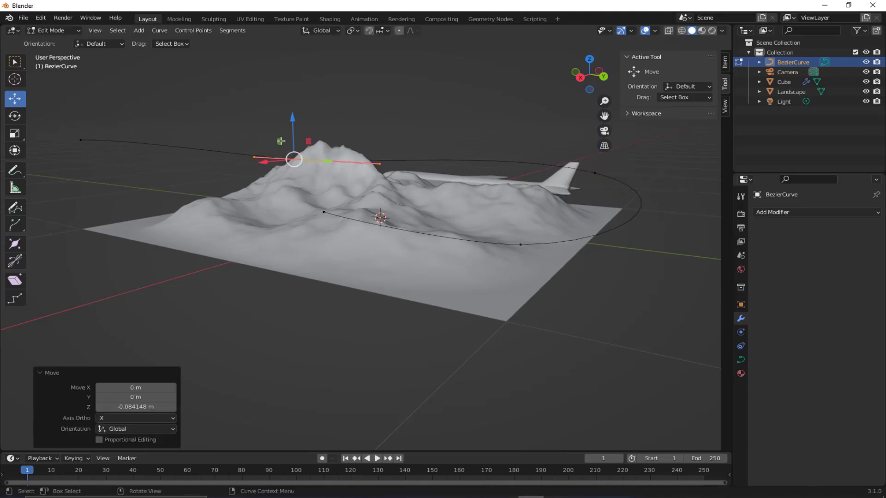
# Step: Move the curve's last control point horizontally out past the edge of the terrain
pyautogui.click(322, 211)
pyautogui.moveTo(323, 211); pyautogui.dragTo(319, 353, button='middle')
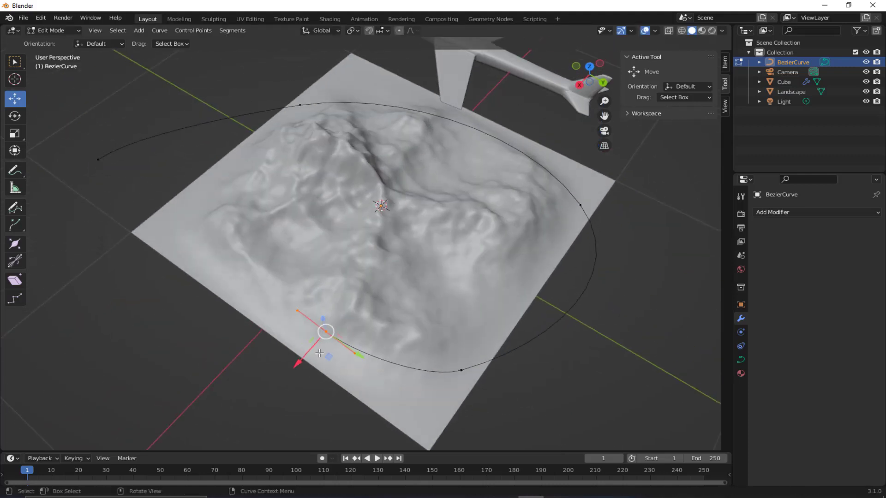
pyautogui.moveTo(329, 357); pyautogui.dragTo(181, 307)
# Step: Move the second-to-last control point inward by about -0.47 m in Y, then shift its handle about 0.18 m in X and 0.10 m in Y
pyautogui.click(471, 376)
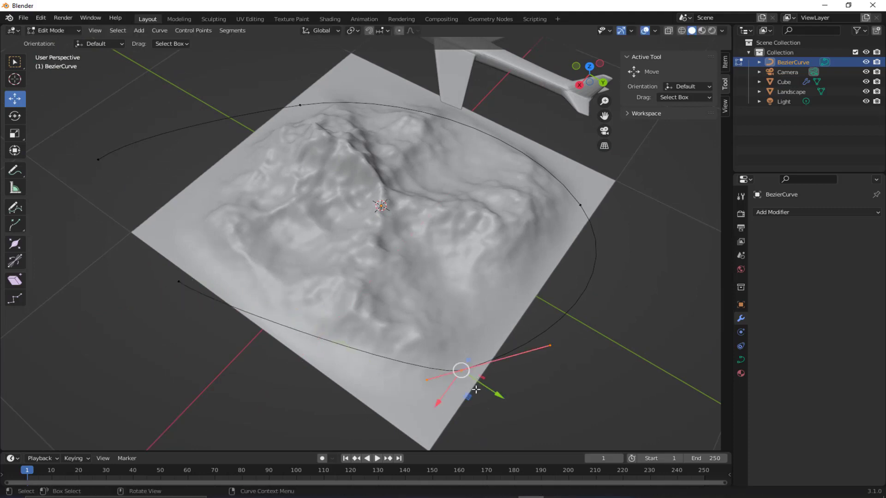
pyautogui.moveTo(476, 390); pyautogui.dragTo(390, 338)
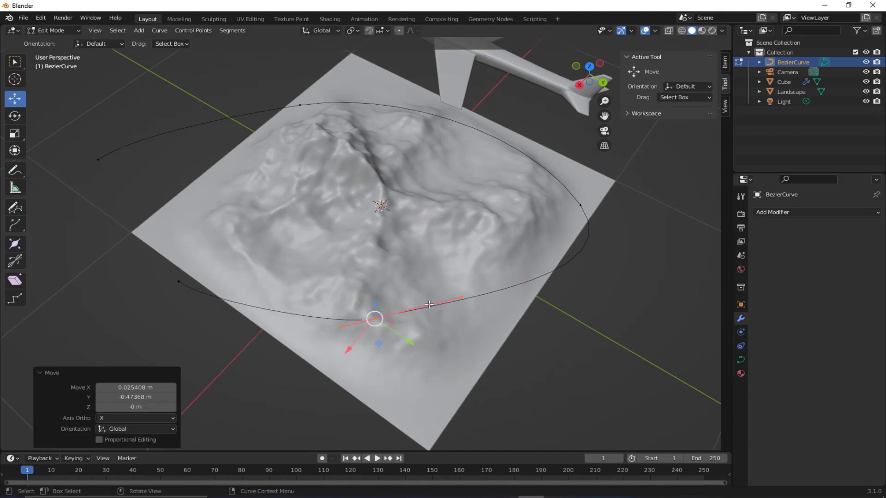
pyautogui.click(459, 297)
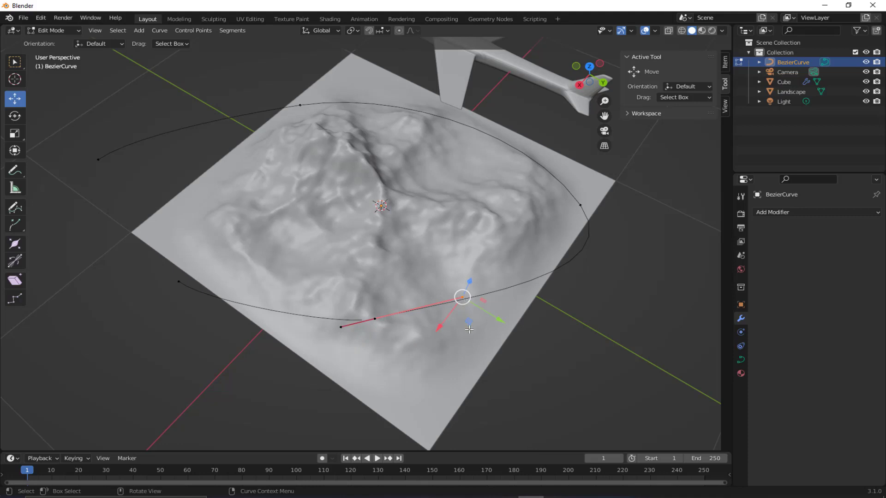
pyautogui.moveTo(469, 330)
pyautogui.mouseDown()
pyautogui.moveTo(469, 346)
pyautogui.moveTo(462, 333)
pyautogui.mouseUp()
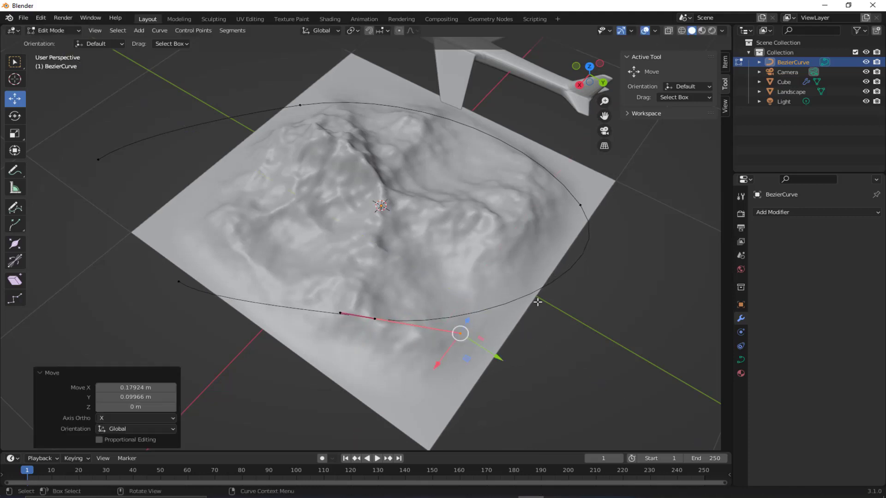
# Step: Move the control point nearest the airplane's tail inward by about 0.02 m in X and -0.24 m in Y
pyautogui.click(582, 208)
pyautogui.moveTo(587, 227); pyautogui.dragTo(543, 209)
pyautogui.moveTo(544, 209); pyautogui.dragTo(325, 189, button='middle')
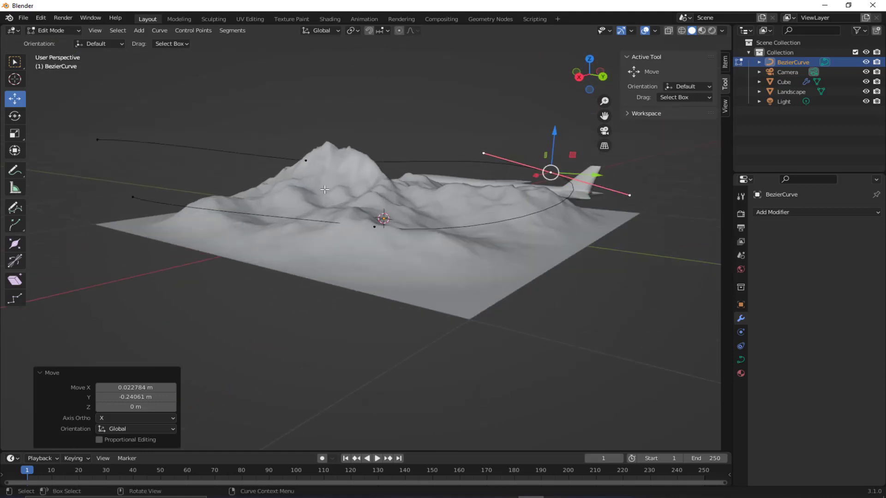
# Step: Raise the control point beside the mountain peak slightly and select the curve's starting point
pyautogui.click(306, 160)
pyautogui.moveTo(305, 119); pyautogui.dragTo(305, 113)
pyautogui.click(97, 140)
pyautogui.moveTo(73, 162); pyautogui.dragTo(113, 128, button='middle')
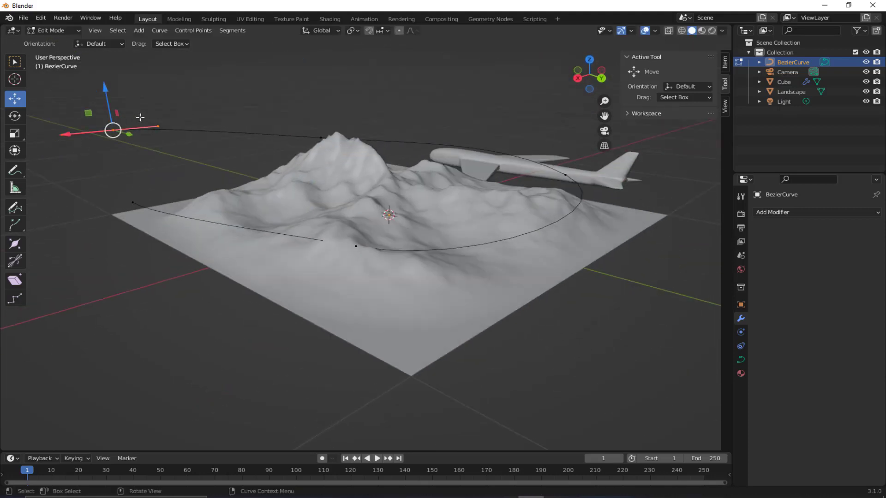
pyautogui.scroll(3, 320, 201)
pyautogui.moveTo(344, 268); pyautogui.dragTo(342, 298, button='middle')
pyautogui.scroll(-5, 342, 298)
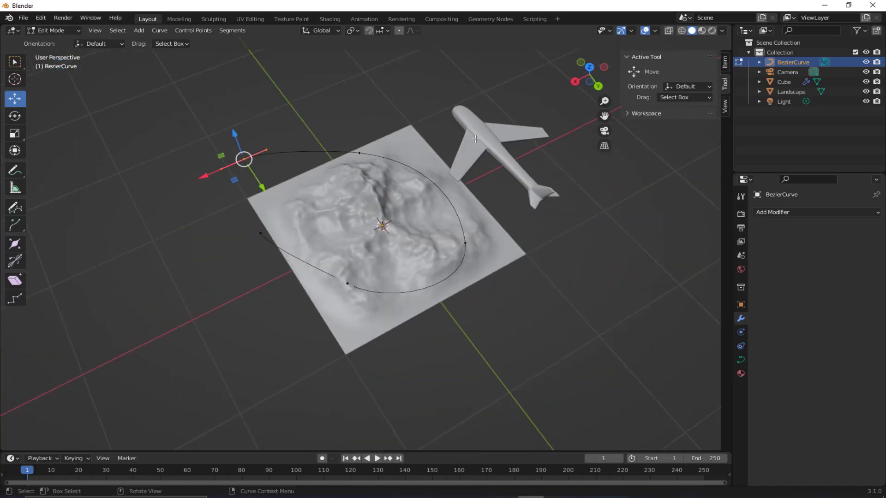
# Step: Return to Object Mode and scale the airplane down uniformly to about 0.245
pyautogui.click(46, 31)
pyautogui.click(47, 43)
pyautogui.click(490, 152)
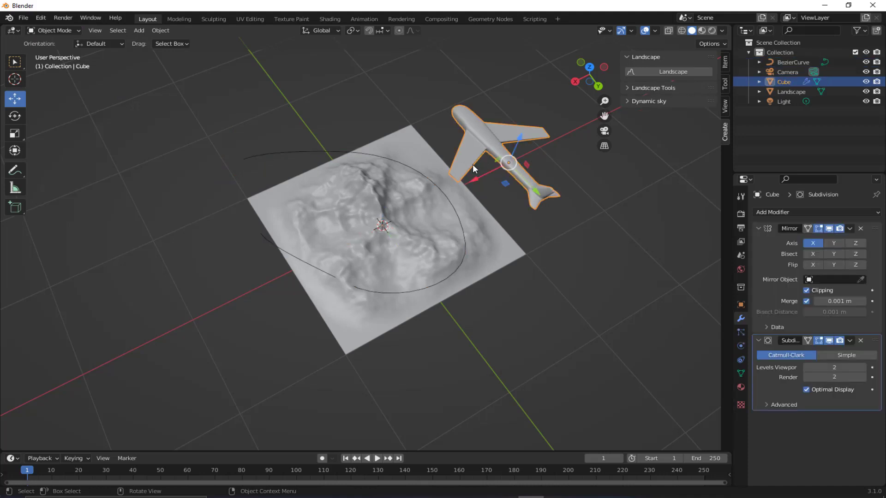
pyautogui.press('s')
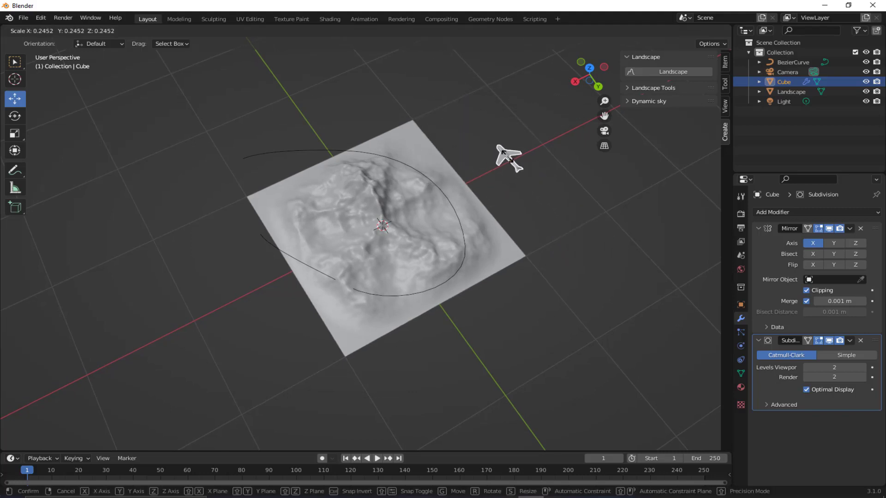
pyautogui.click(498, 183)
pyautogui.moveTo(498, 184); pyautogui.dragTo(487, 145, button='middle')
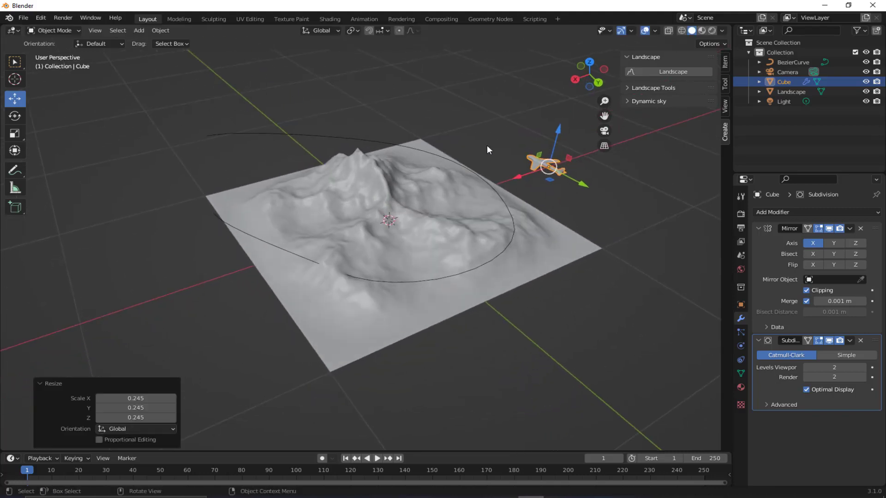
pyautogui.click(495, 159)
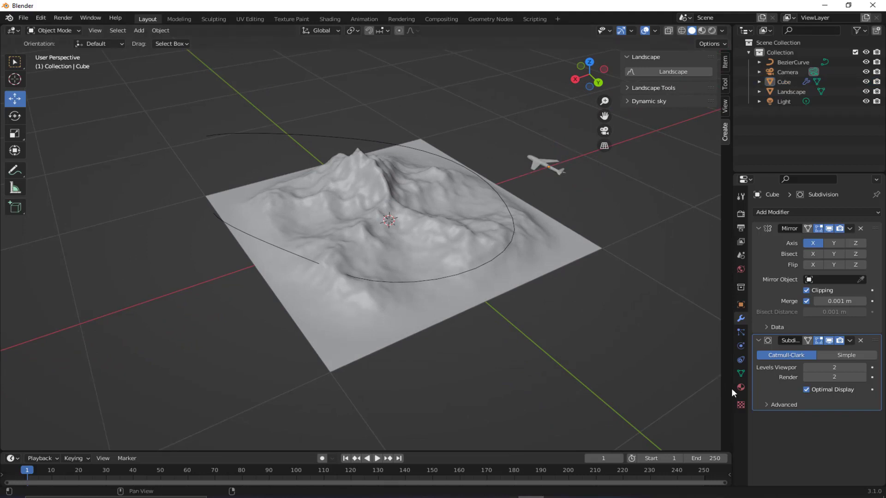
# Step: Add a Follow Path constraint to the airplane with BezierCurve as its target
pyautogui.click(740, 359)
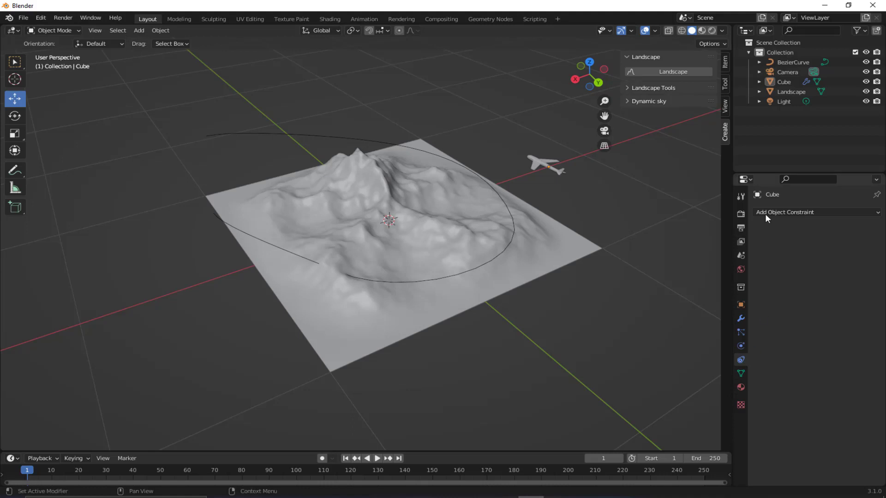
pyautogui.click(541, 165)
pyautogui.click(788, 212)
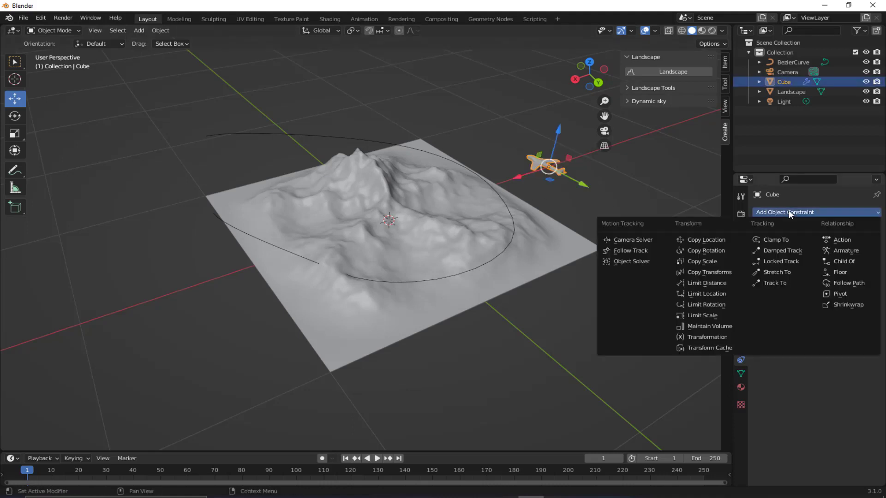
pyautogui.click(857, 284)
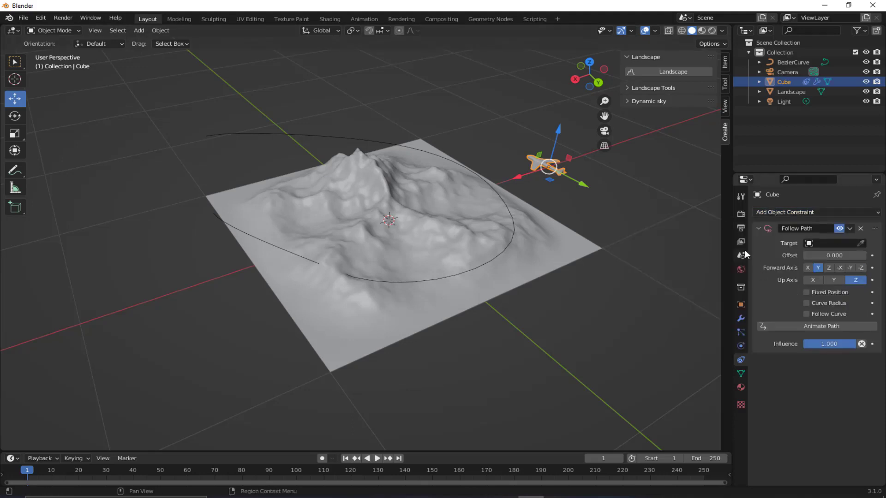
pyautogui.click(860, 243)
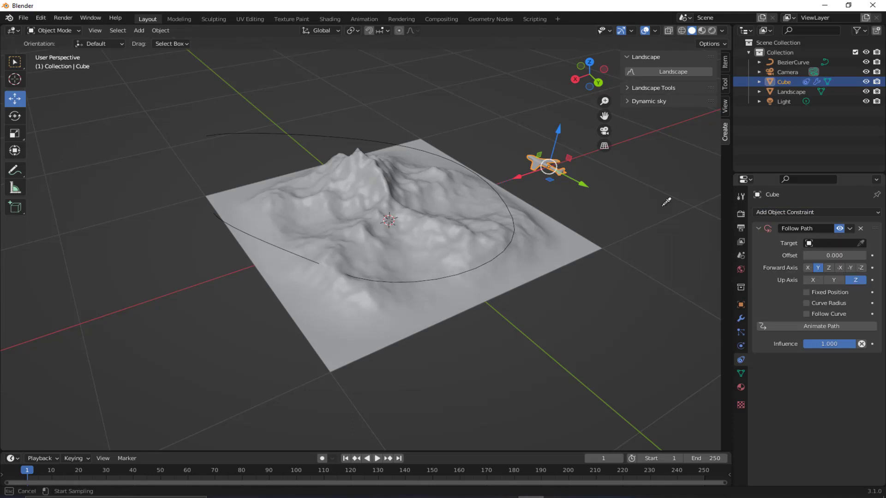
pyautogui.click(280, 131)
# Step: Animate the path in the airplane's Follow Path constraint and scrub the timeline to preview the motion
pyautogui.moveTo(295, 165); pyautogui.dragTo(283, 184, button='middle')
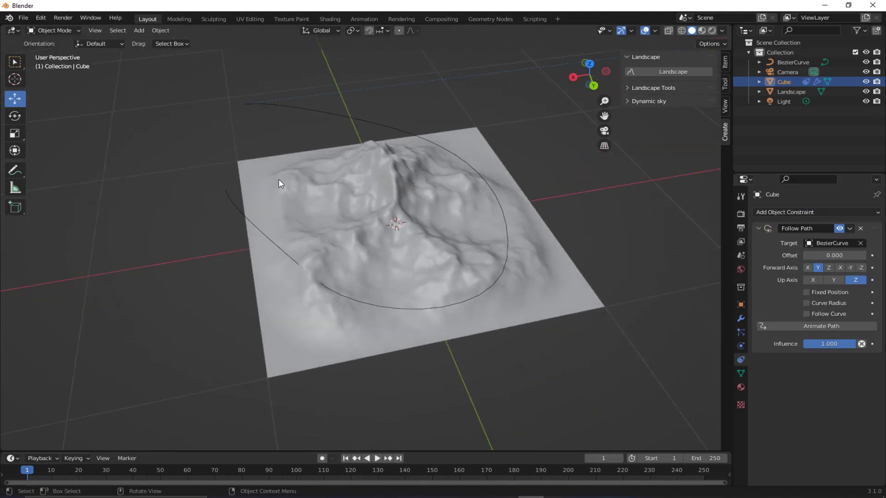
pyautogui.scroll(-4, 352, 184)
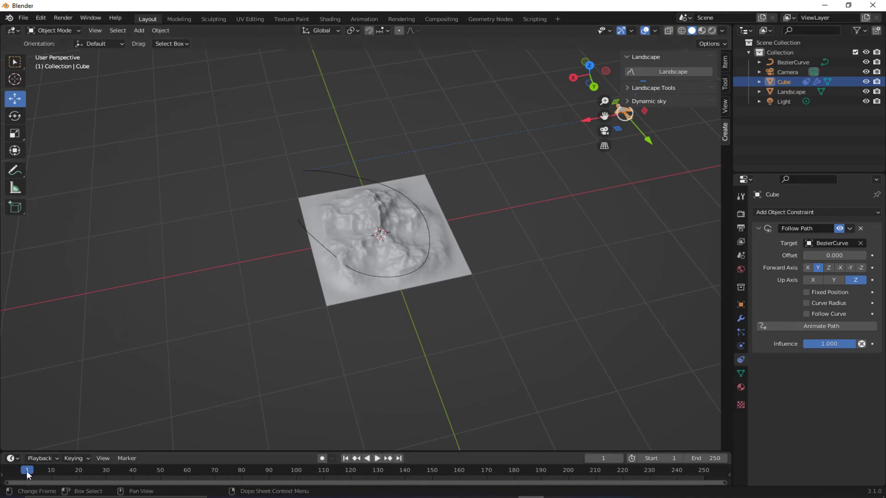
pyautogui.press('space')
pyautogui.moveTo(35, 469)
pyautogui.mouseDown()
pyautogui.moveTo(16, 467)
pyautogui.moveTo(122, 467)
pyautogui.moveTo(18, 468)
pyautogui.mouseUp()
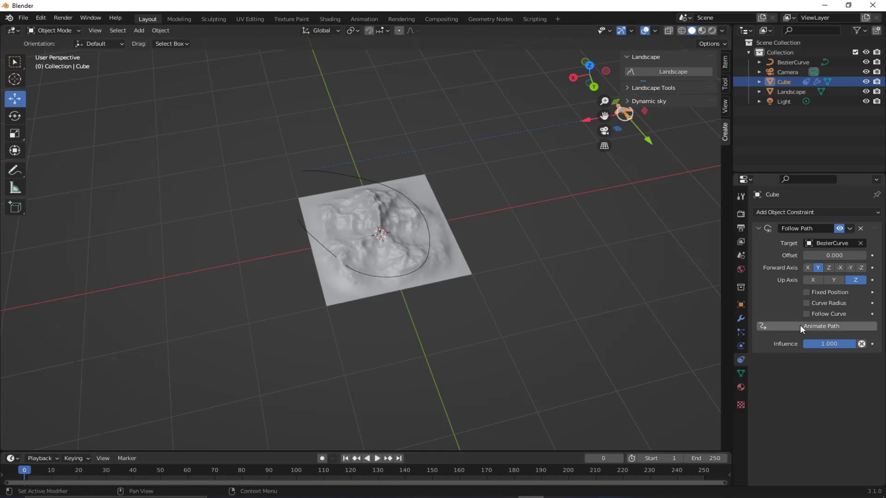
pyautogui.press('space')
pyautogui.moveTo(28, 471); pyautogui.dragTo(700, 458)
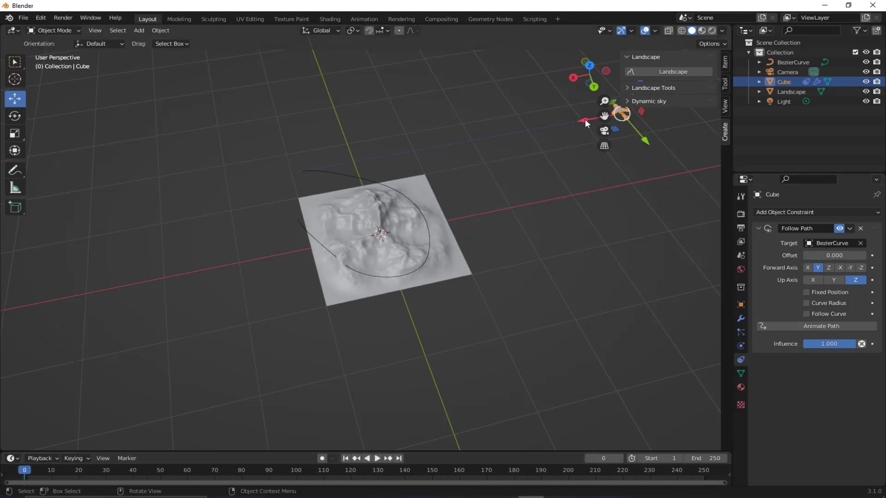
# Step: Move the airplane about 1.54 m along X onto the curve's start and preview its motion along the path
pyautogui.press('g')
pyautogui.press('x')
pyautogui.click(491, 136)
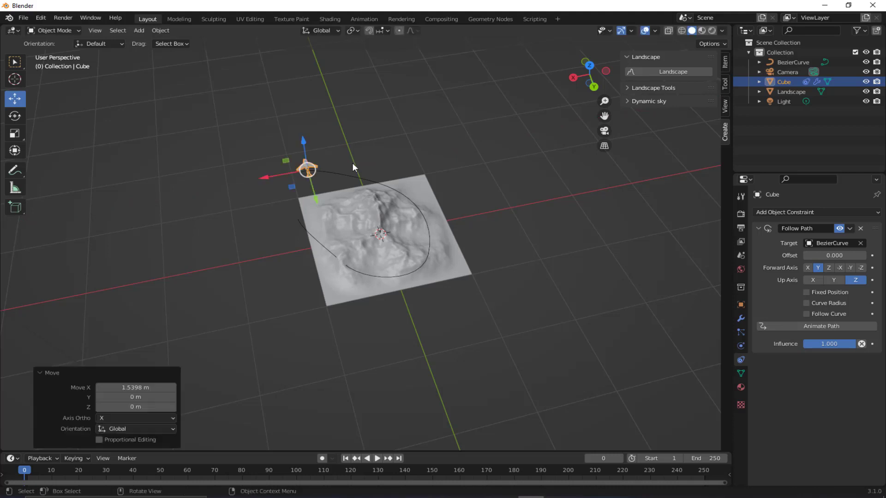
pyautogui.press('space')
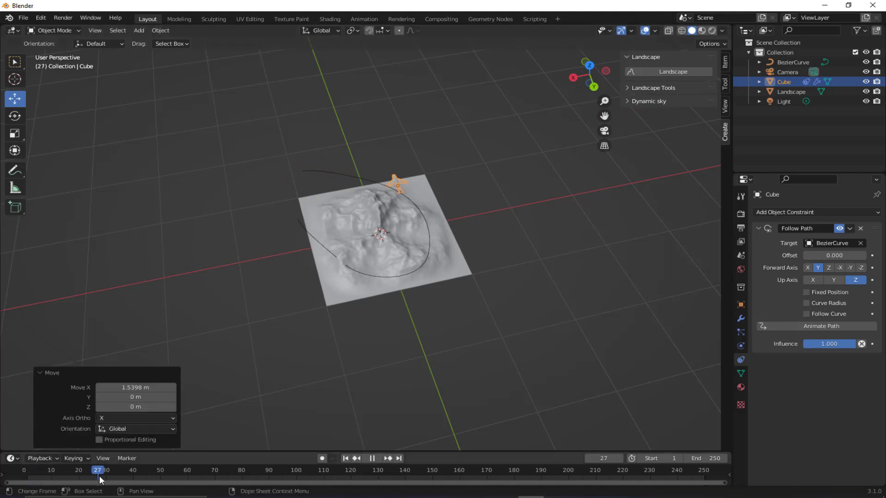
pyautogui.moveTo(234, 488); pyautogui.dragTo(113, 475)
pyautogui.press('Escape')
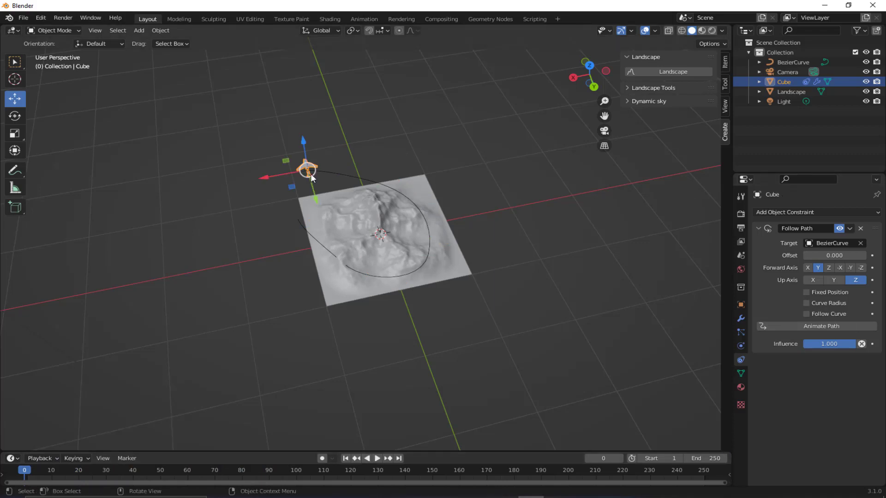
# Step: Try -X as the forward axis of the airplane's Follow Path constraint and play the animation
pyautogui.moveTo(311, 174); pyautogui.dragTo(381, 145, button='middle')
pyautogui.scroll(5, 231, 228)
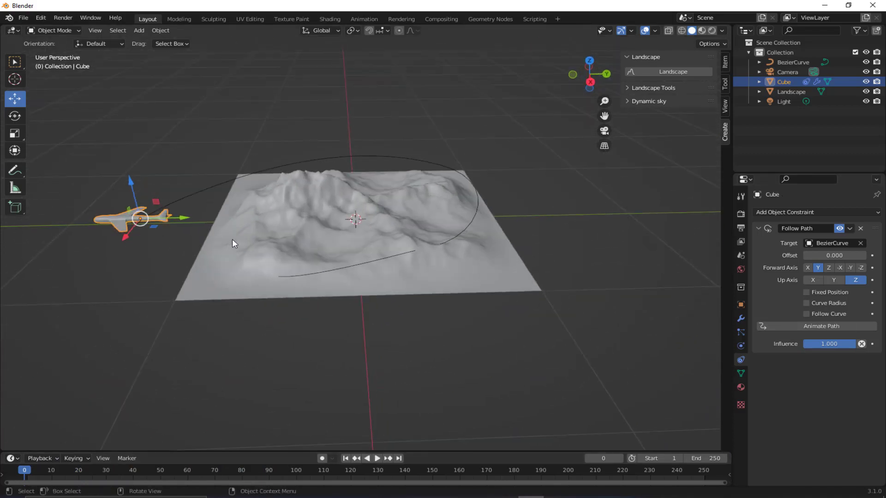
pyautogui.moveTo(226, 245); pyautogui.dragTo(484, 296, button='middle')
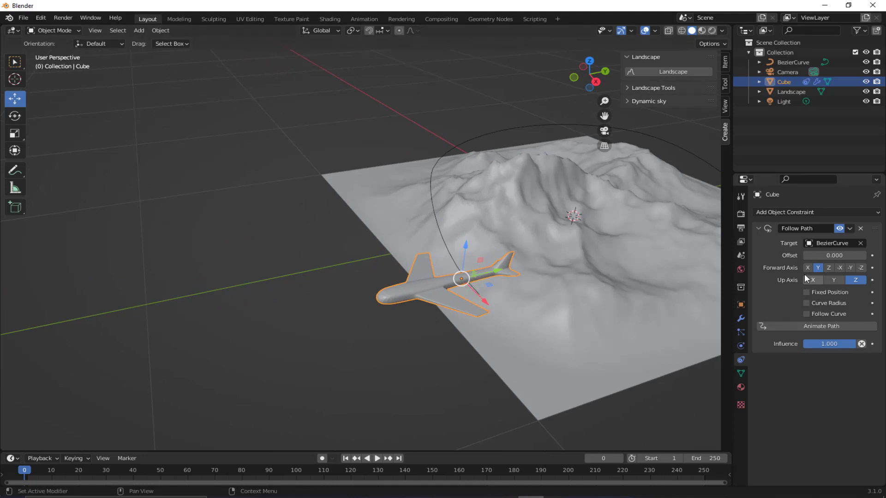
pyautogui.click(839, 268)
pyautogui.press('space')
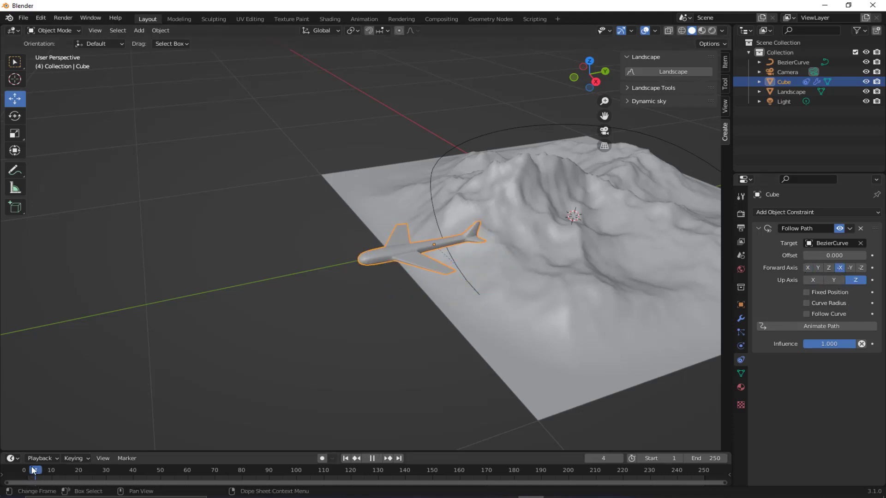
pyautogui.press('space')
# Step: Enable Follow Curve on the airplane's constraint and set its forward axis to -Y
pyautogui.click(808, 314)
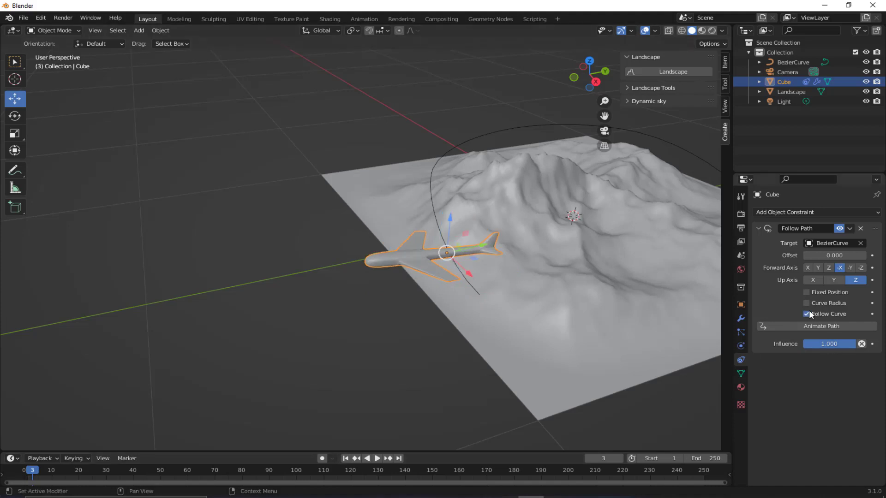
pyautogui.click(808, 268)
pyautogui.click(819, 268)
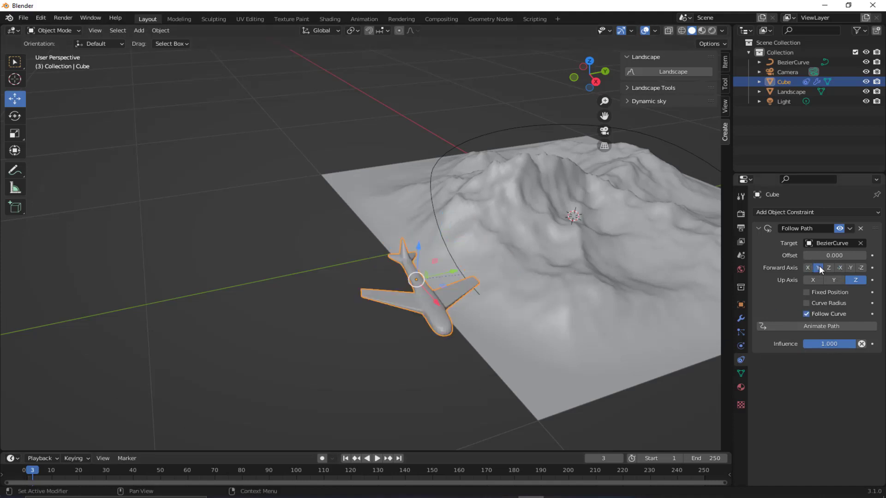
pyautogui.click(850, 268)
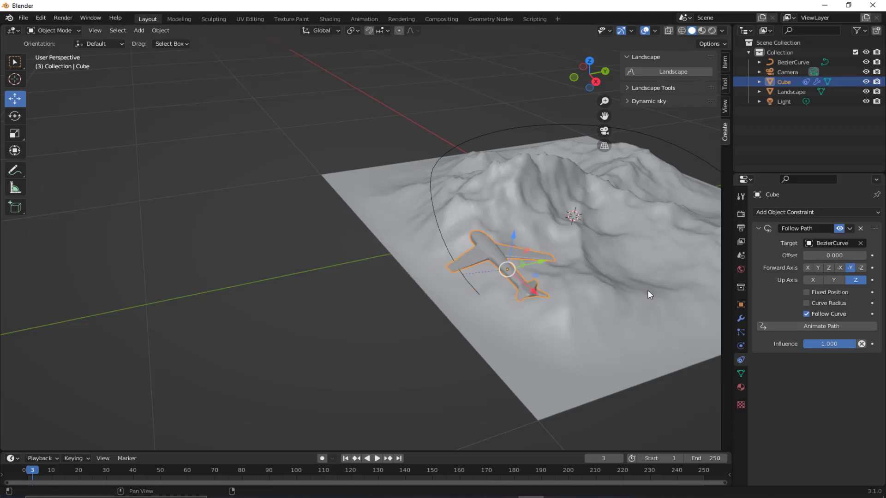
# Step: Move the airplane along Y back onto the curve and scrub to frame 94 to check its flight
pyautogui.moveTo(542, 264); pyautogui.dragTo(483, 292)
pyautogui.moveTo(27, 470); pyautogui.dragTo(229, 475)
pyautogui.moveTo(252, 406); pyautogui.dragTo(267, 424, button='middle')
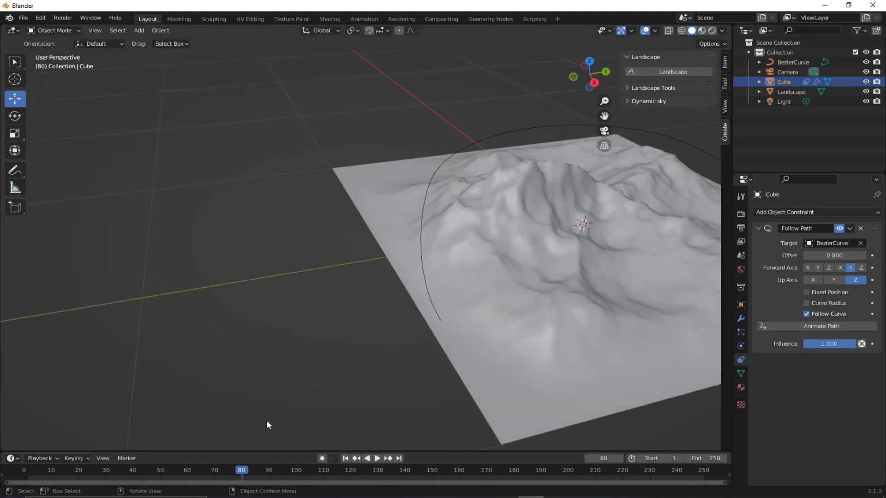
pyautogui.moveTo(364, 361); pyautogui.dragTo(336, 334, button='middle')
pyautogui.keyDown('shift'); pyautogui.moveTo(171, 340); pyautogui.dragTo(191, 342, button='middle'); pyautogui.keyUp('shift')
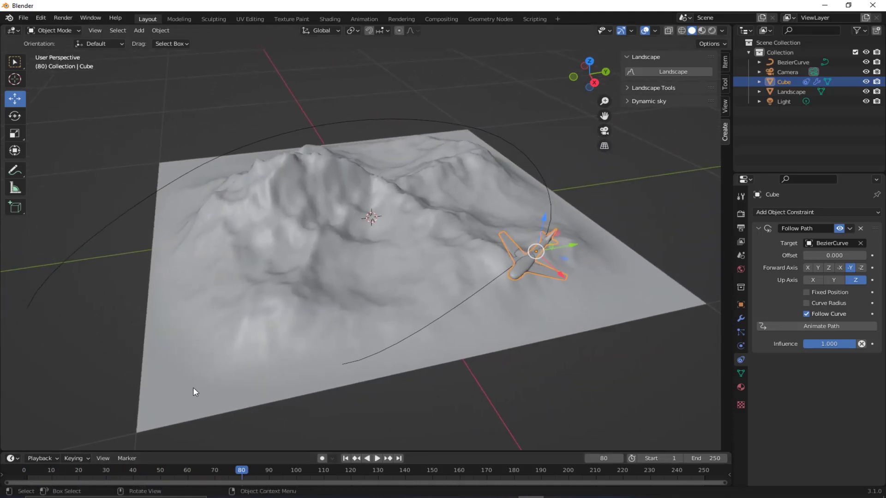
pyautogui.moveTo(39, 471); pyautogui.dragTo(280, 470)
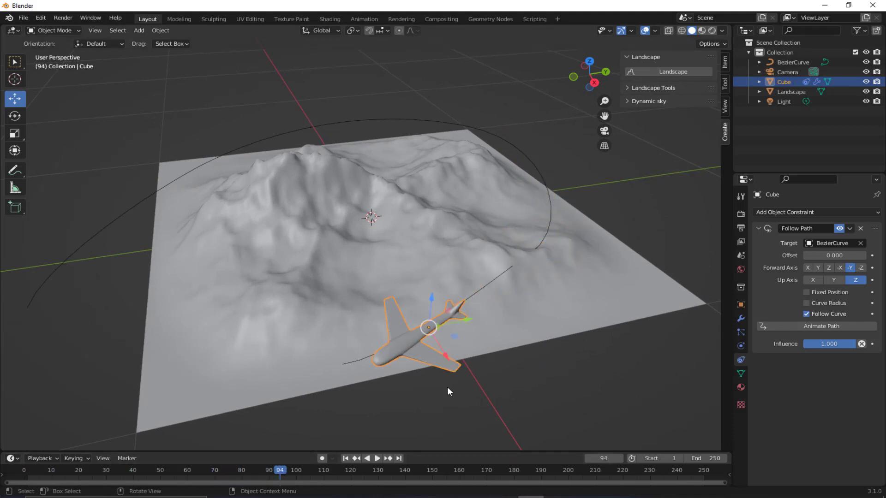
# Step: Put the Bezier curve in Edit Mode and raise its second-to-last control point in Z above the terrain
pyautogui.click(550, 212)
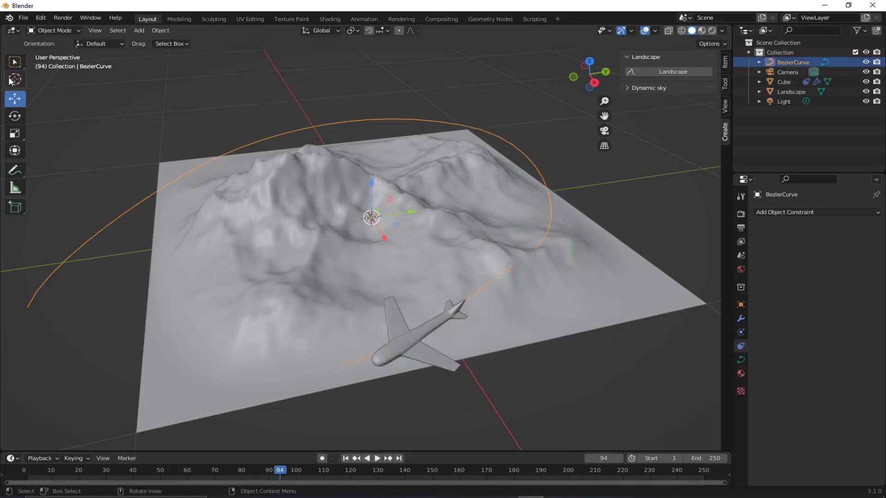
pyautogui.click(55, 32)
pyautogui.click(51, 42)
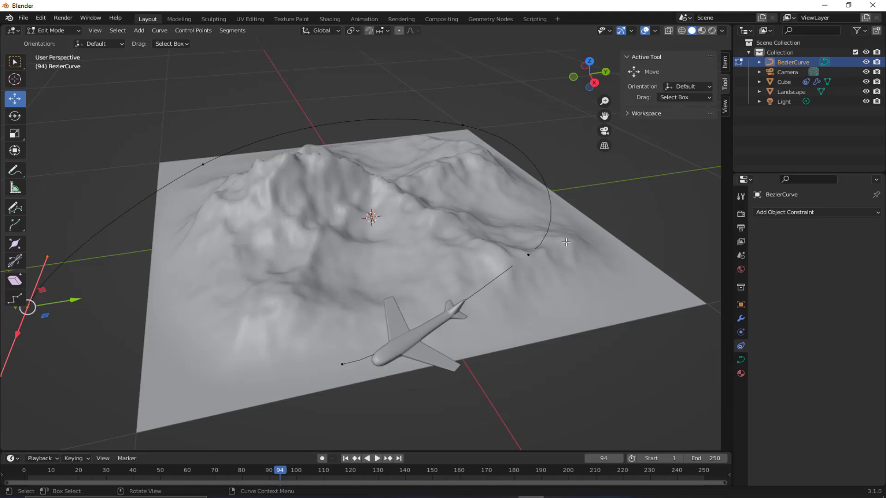
pyautogui.click(528, 255)
pyautogui.moveTo(531, 236); pyautogui.dragTo(528, 200)
# Step: Move the outer handle of the curve's final control point about 0.11 m in X and preview the flight up to frame 100
pyautogui.click(363, 378)
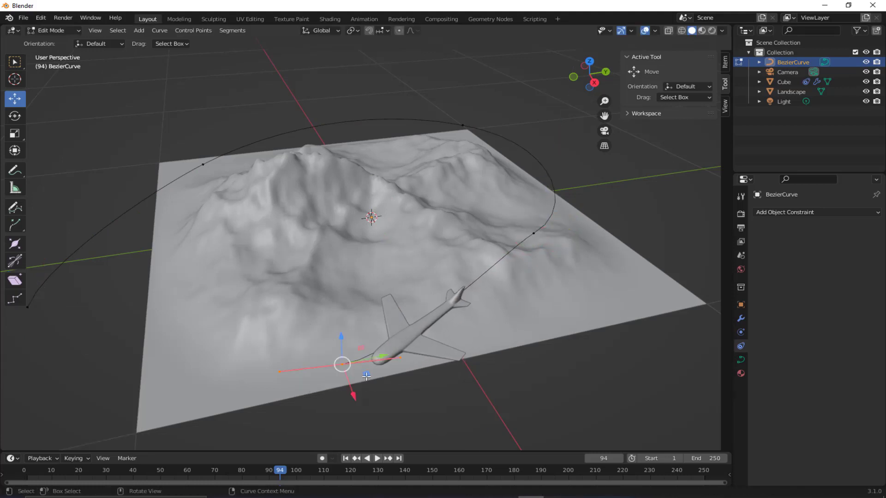
pyautogui.click(292, 358)
pyautogui.click(280, 372)
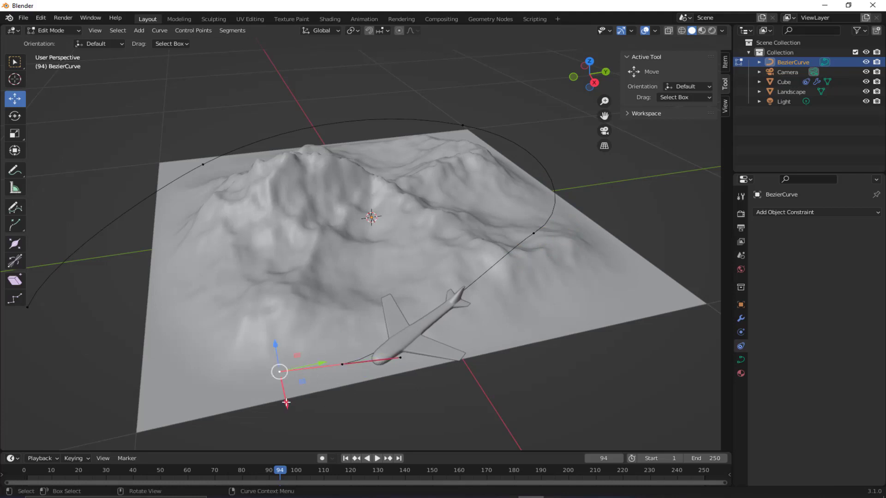
pyautogui.moveTo(286, 403); pyautogui.dragTo(294, 435)
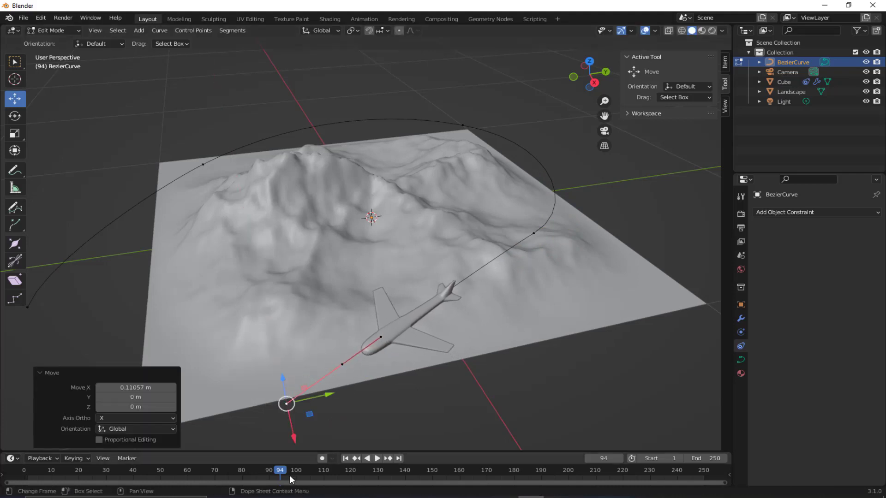
pyautogui.press('space')
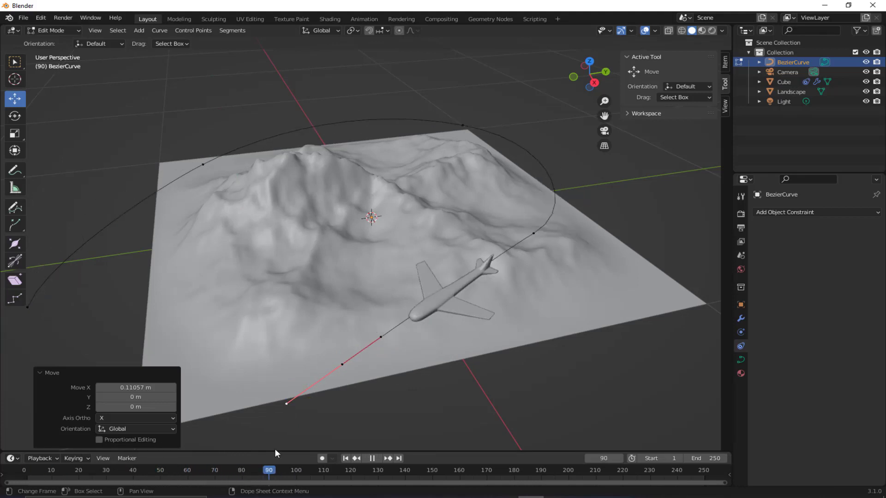
pyautogui.press('space')
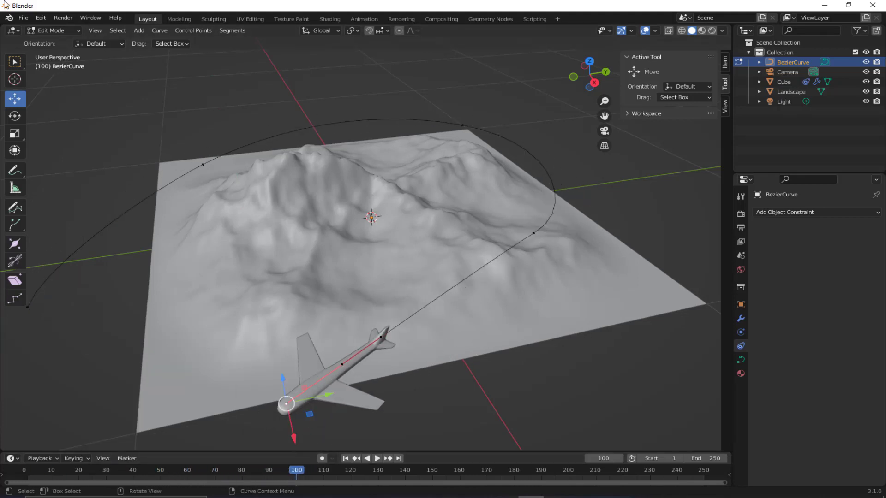
# Step: Return the Bezier curve to Object Mode and set its Path Animation length to 250 frames
pyautogui.click(125, 162)
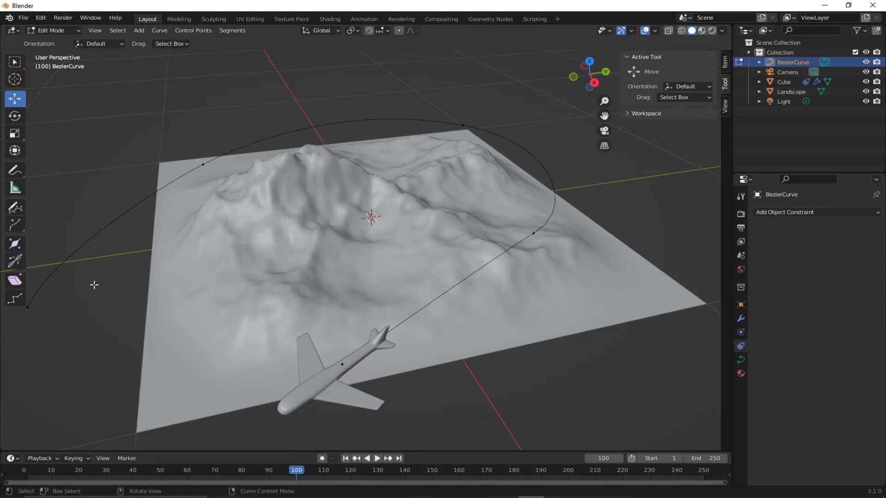
pyautogui.click(62, 34)
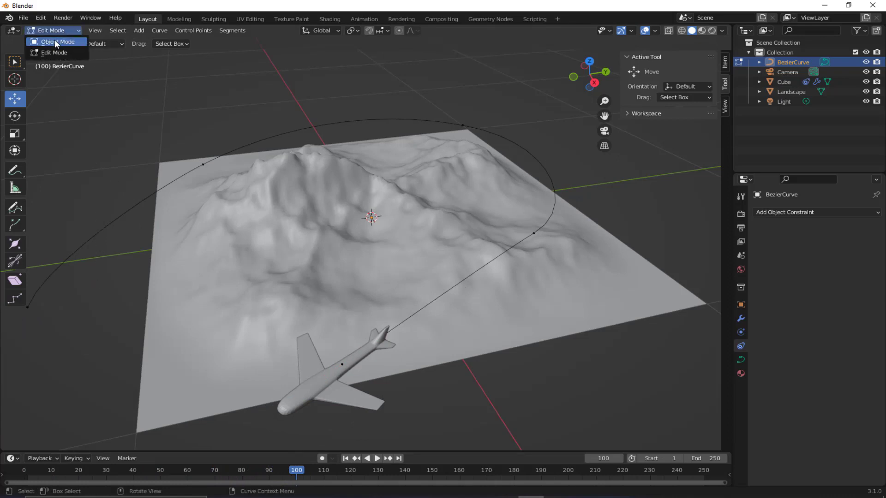
pyautogui.click(55, 39)
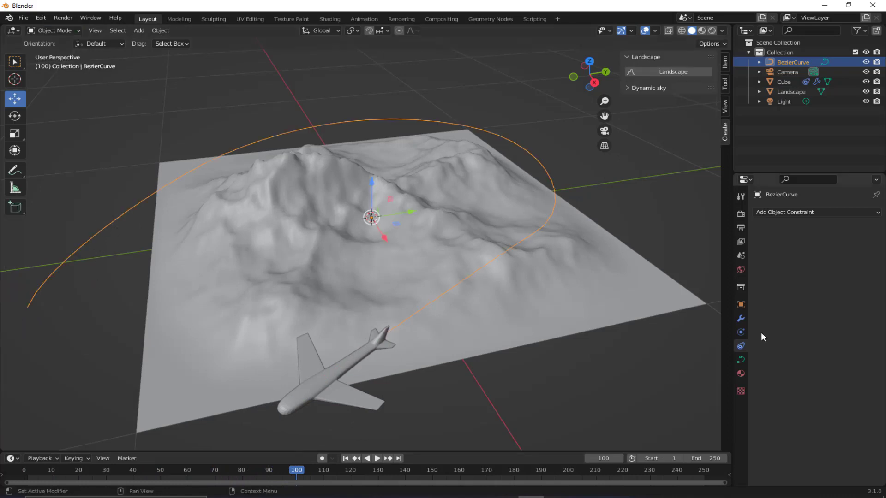
pyautogui.click(740, 361)
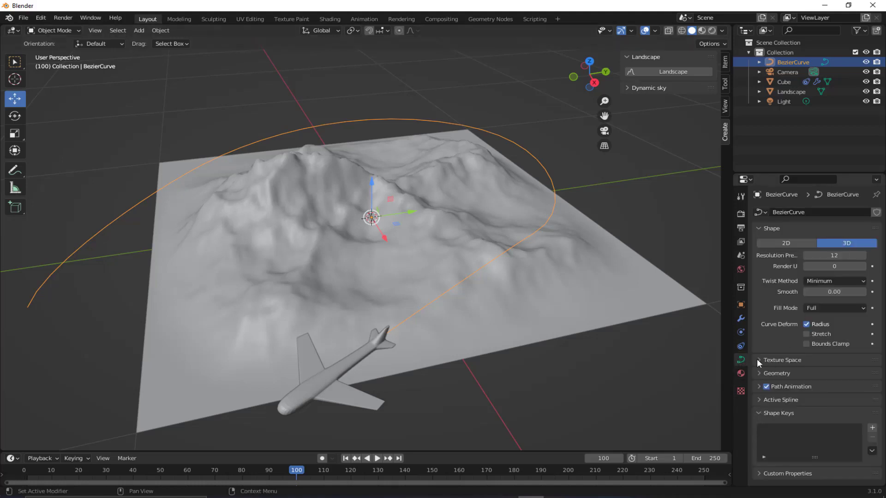
pyautogui.click(759, 386)
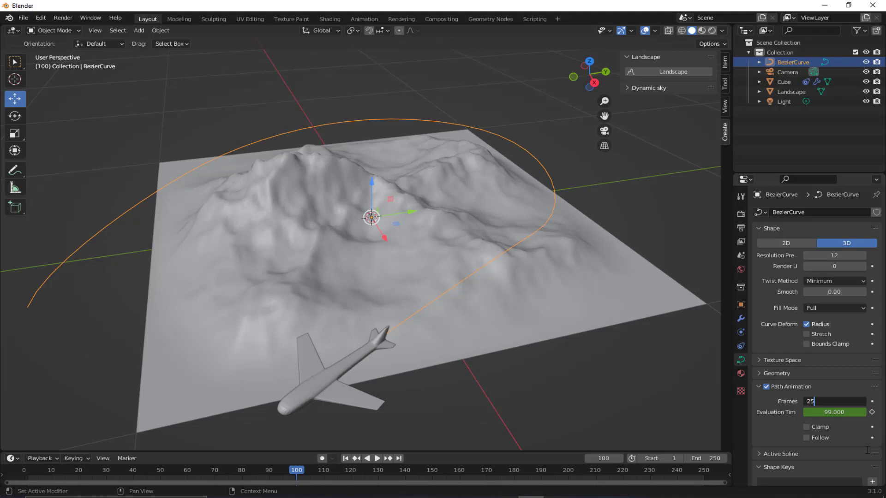
pyautogui.press('Return')
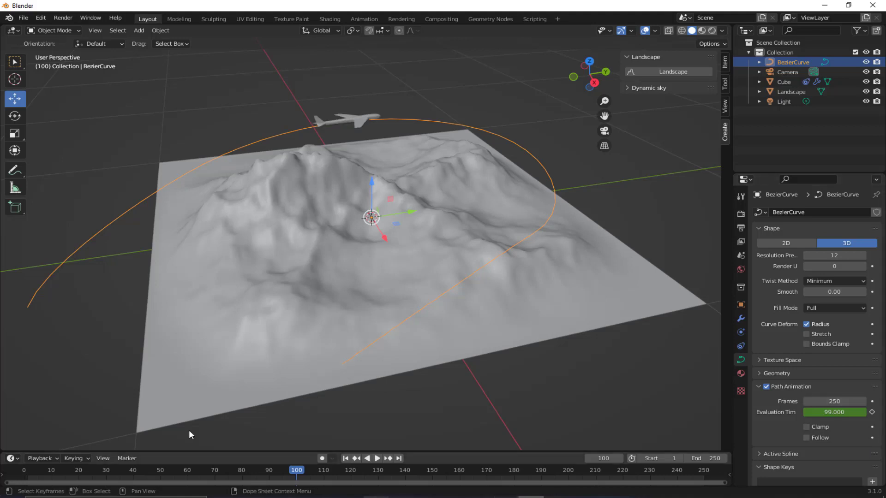
# Step: Play and scrub through the slower flight around the mountain from a low side view, stopping at frame 60
pyautogui.click(28, 470)
pyautogui.press('space')
pyautogui.moveTo(88, 478); pyautogui.dragTo(601, 482)
pyautogui.moveTo(430, 290); pyautogui.dragTo(334, 297, button='middle')
pyautogui.scroll(5, 337, 239)
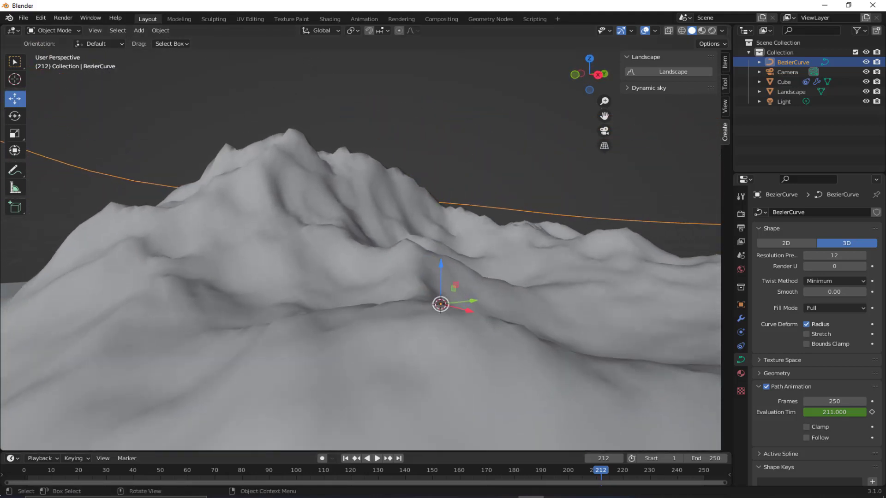
pyautogui.click(29, 472)
pyautogui.press('space')
pyautogui.moveTo(116, 470); pyautogui.dragTo(368, 494)
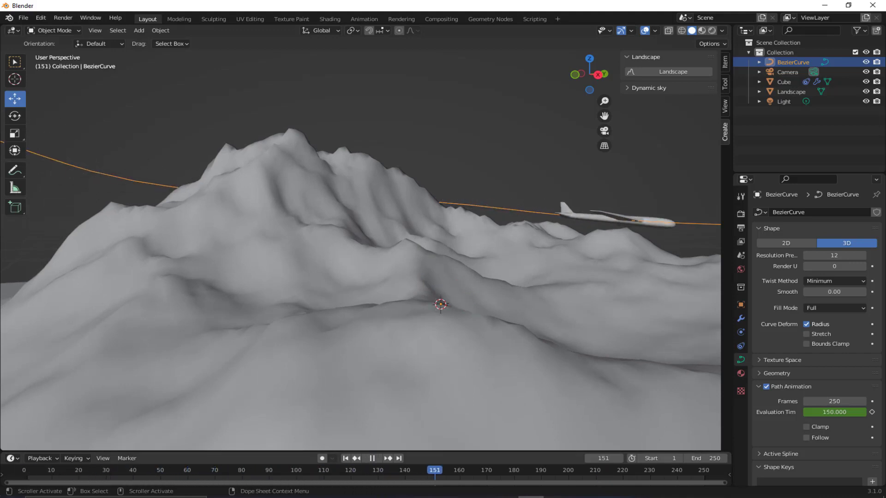
pyautogui.click(240, 472)
pyautogui.moveTo(239, 472); pyautogui.dragTo(187, 461)
pyautogui.press('space')
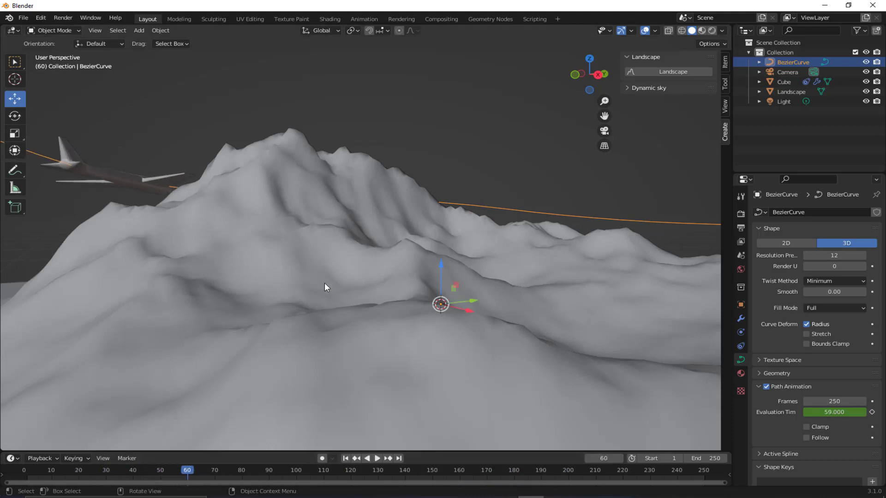
# Step: Split the 3D viewport into two side-by-side views and show the active camera's view in one of them
pyautogui.scroll(-2, 355, 278)
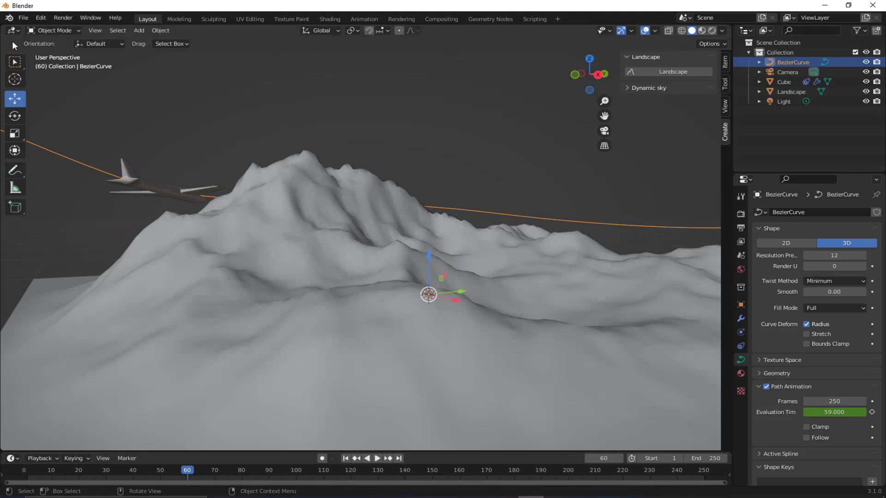
pyautogui.moveTo(1, 26); pyautogui.dragTo(379, 76)
pyautogui.click(173, 167)
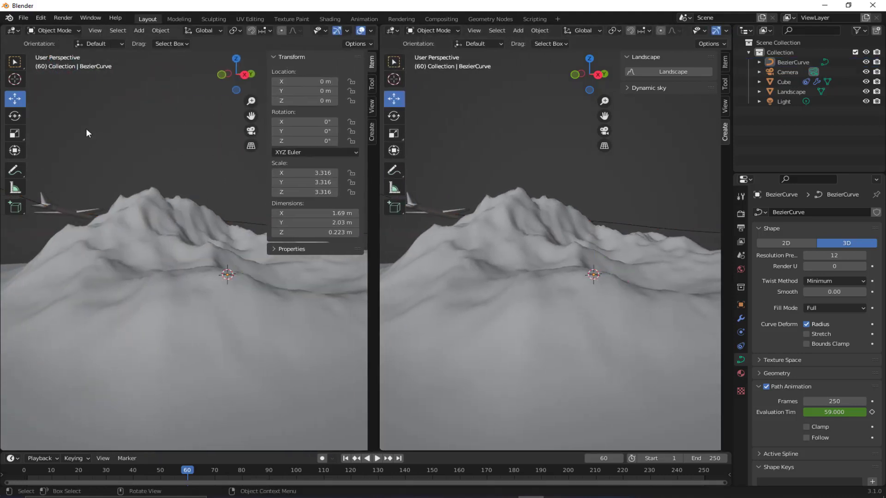
pyautogui.click(95, 30)
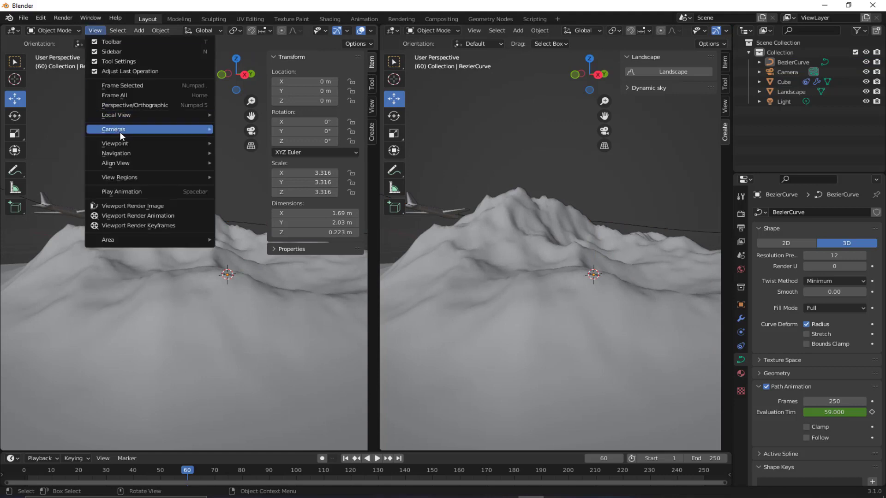
pyautogui.moveTo(182, 131)
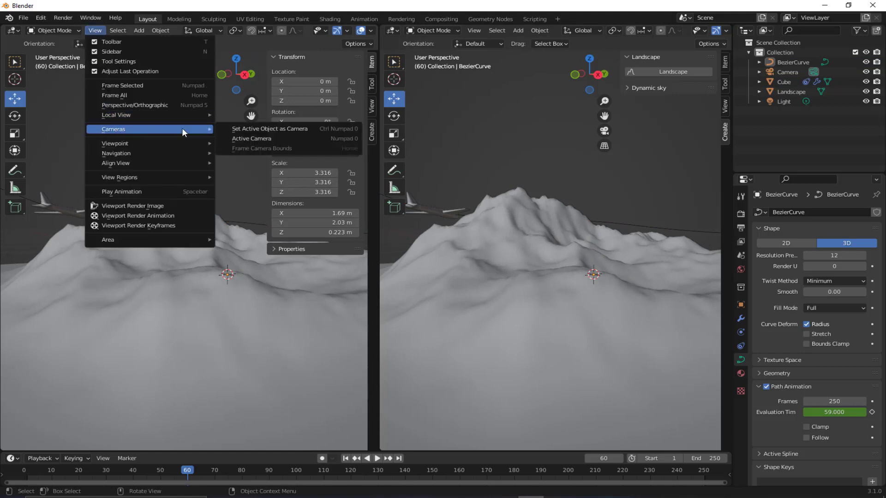
pyautogui.click(245, 139)
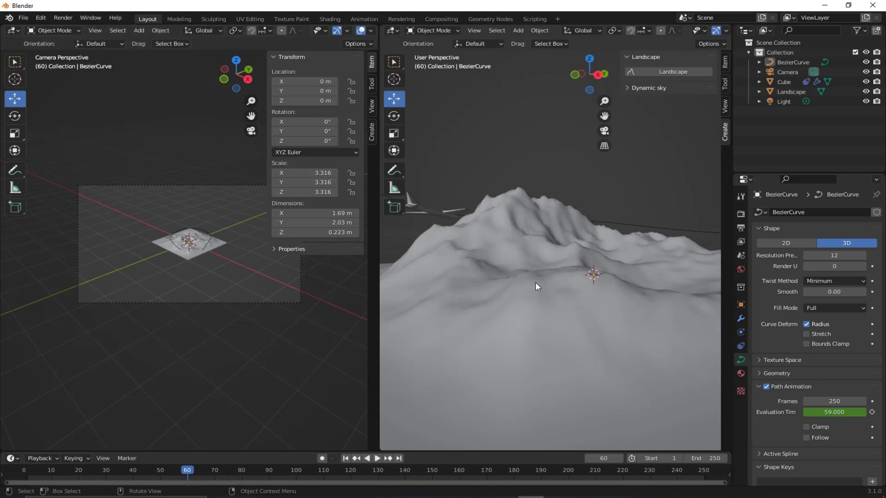
# Step: Move the camera about 2.5 m in Y, followed by about -4.9 m in X and 2.04 m in Y toward the landscape
pyautogui.scroll(-10, 535, 281)
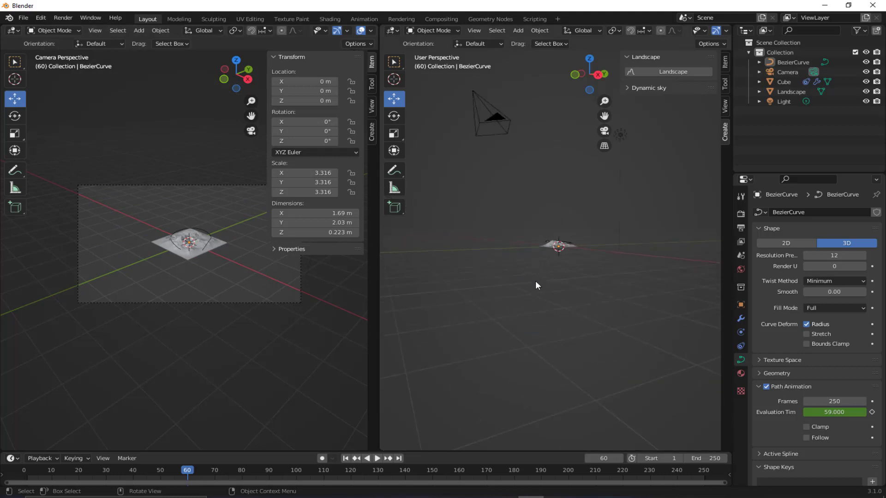
pyautogui.moveTo(535, 280); pyautogui.dragTo(522, 322, button='middle')
pyautogui.click(395, 270)
pyautogui.moveTo(375, 307); pyautogui.dragTo(718, 315, button='middle')
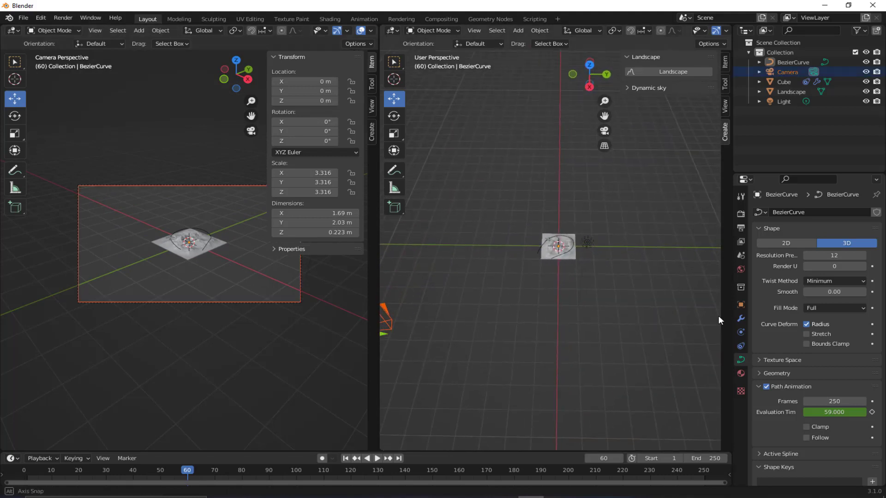
pyautogui.scroll(-1, 812, 323)
pyautogui.moveTo(563, 278)
pyautogui.mouseDown(button='middle')
pyautogui.moveTo(604, 276)
pyautogui.moveTo(537, 342)
pyautogui.moveTo(561, 293)
pyautogui.mouseUp(button='middle')
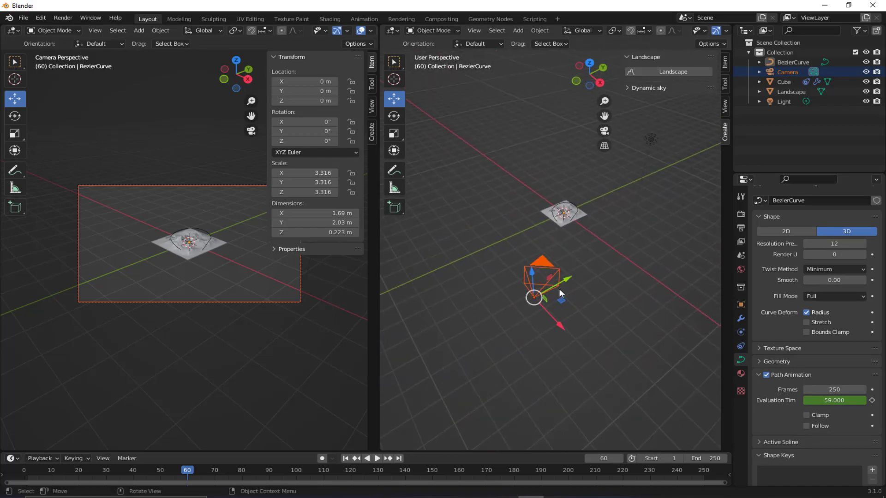
pyautogui.moveTo(567, 281); pyautogui.dragTo(639, 239)
pyautogui.moveTo(590, 263); pyautogui.dragTo(598, 336, button='middle')
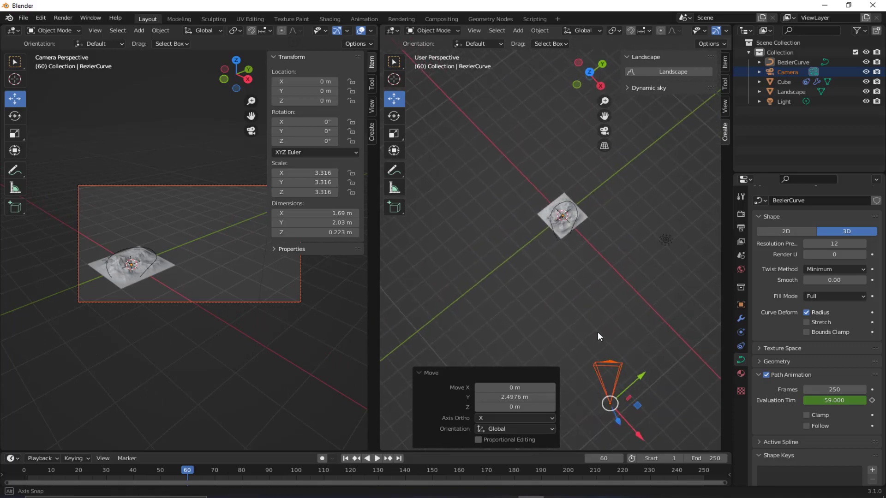
pyautogui.press('g')
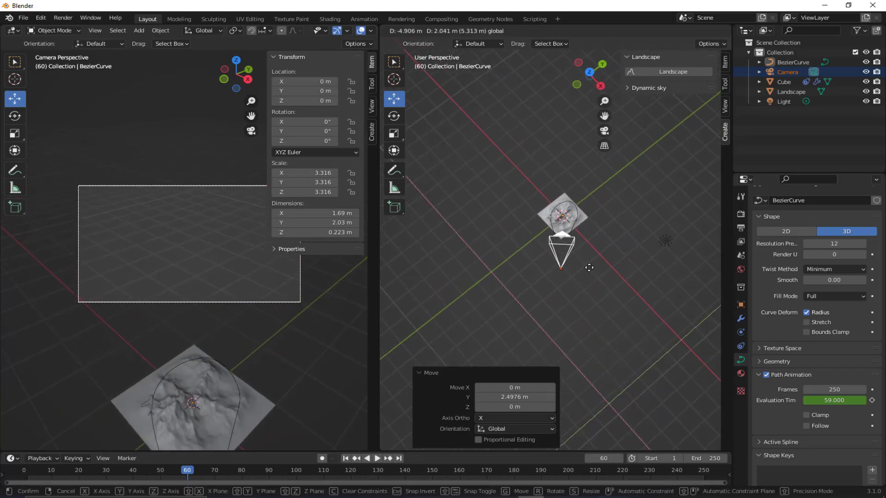
pyautogui.moveTo(590, 268); pyautogui.dragTo(590, 268)
# Step: Lower the camera about 3.67 m in Z toward the terrain
pyautogui.moveTo(572, 302); pyautogui.dragTo(551, 211, button='middle')
pyautogui.moveTo(546, 91); pyautogui.dragTo(546, 114)
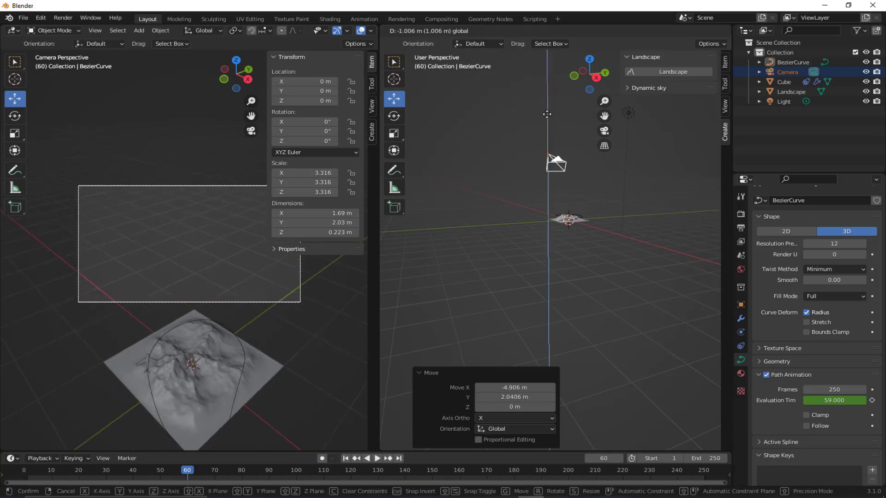
pyautogui.click(551, 162)
pyautogui.moveTo(553, 162); pyautogui.dragTo(443, 272, button='middle')
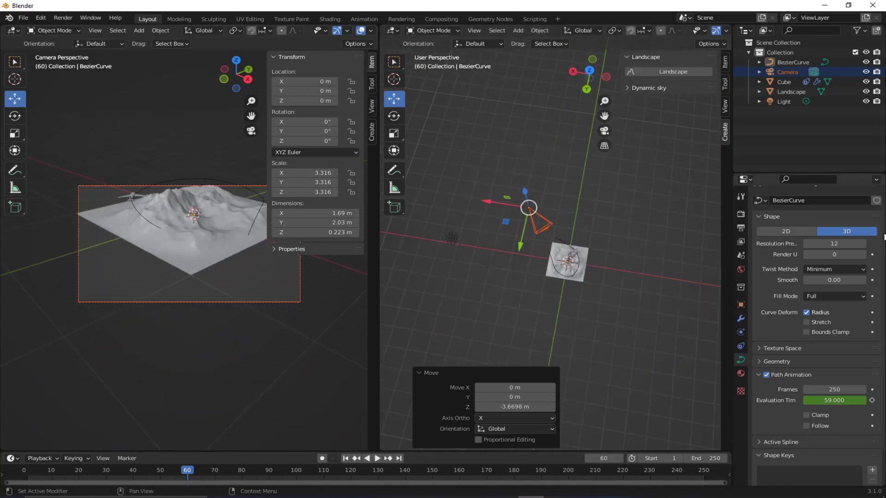
# Step: Shift the camera about -1.5 m in X and 1.6 m in Y, lower it, offset it 0.57 m in X and raise it 0.16 m
pyautogui.moveTo(506, 224); pyautogui.dragTo(529, 258)
pyautogui.moveTo(520, 257); pyautogui.dragTo(590, 198, button='middle')
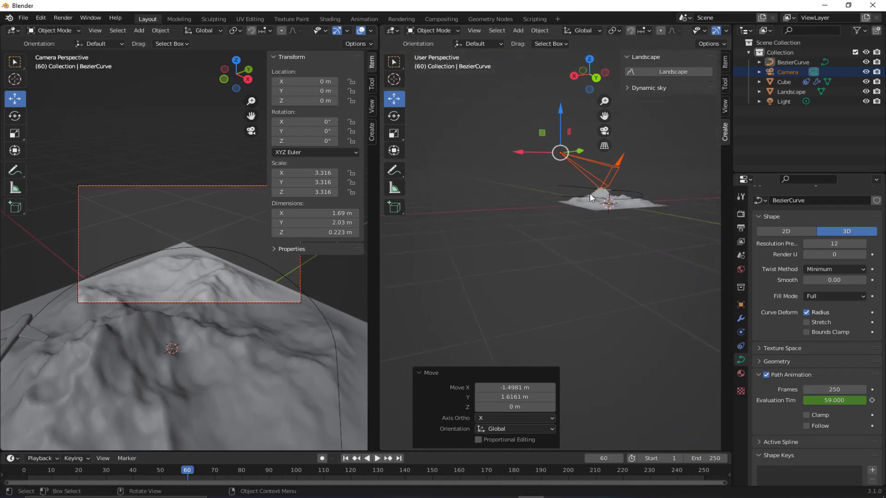
pyautogui.moveTo(561, 117); pyautogui.dragTo(513, 180)
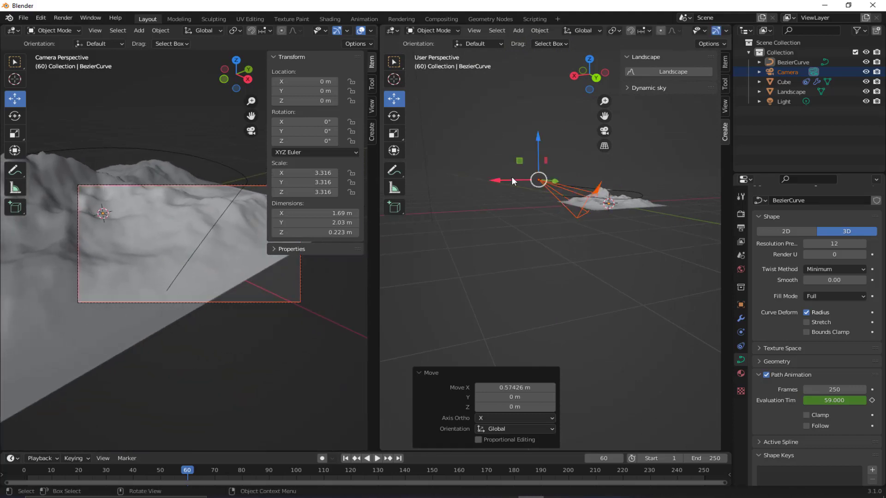
pyautogui.moveTo(540, 146); pyautogui.dragTo(540, 134)
pyautogui.moveTo(567, 201); pyautogui.dragTo(536, 255, button='middle')
pyautogui.scroll(3, 551, 266)
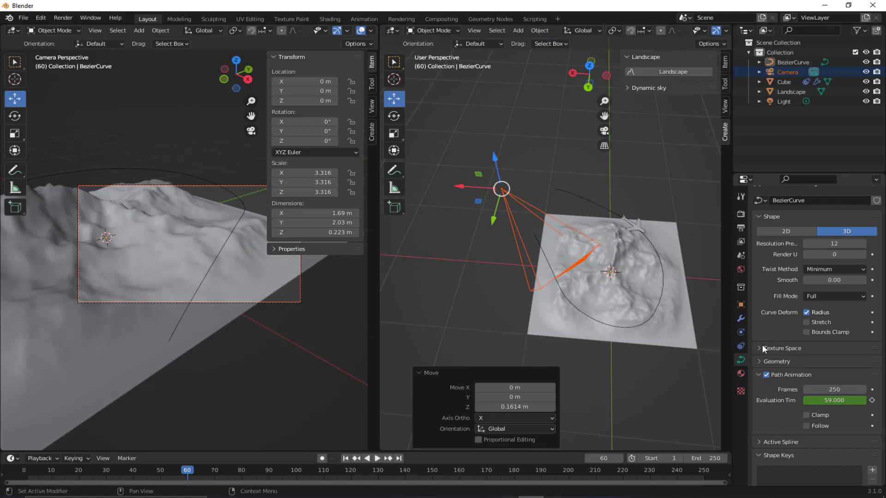
# Step: Add a Track To constraint to the camera with the airplane (Cube) as its target and scrub the animation to check the tracking
pyautogui.click(785, 69)
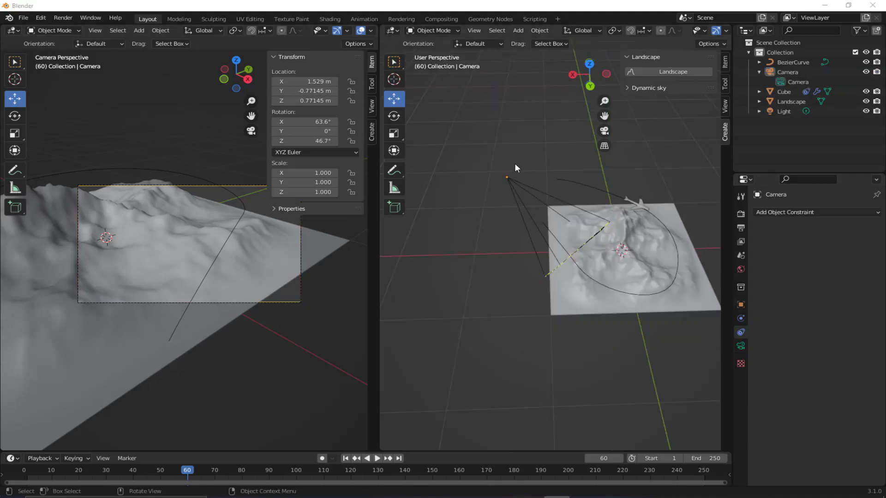
pyautogui.click(508, 181)
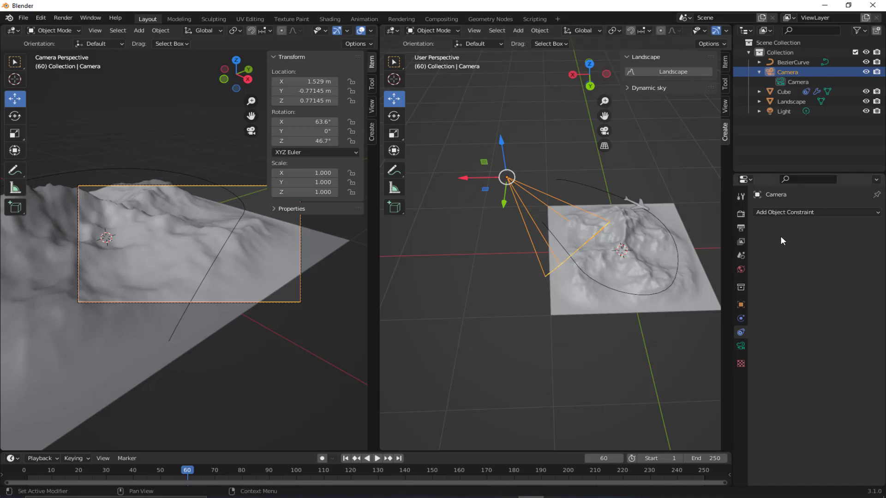
pyautogui.click(809, 213)
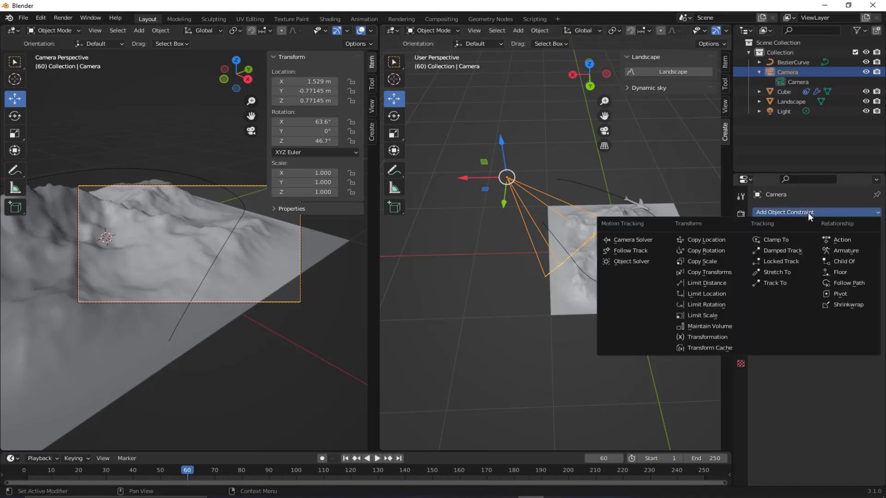
pyautogui.click(782, 286)
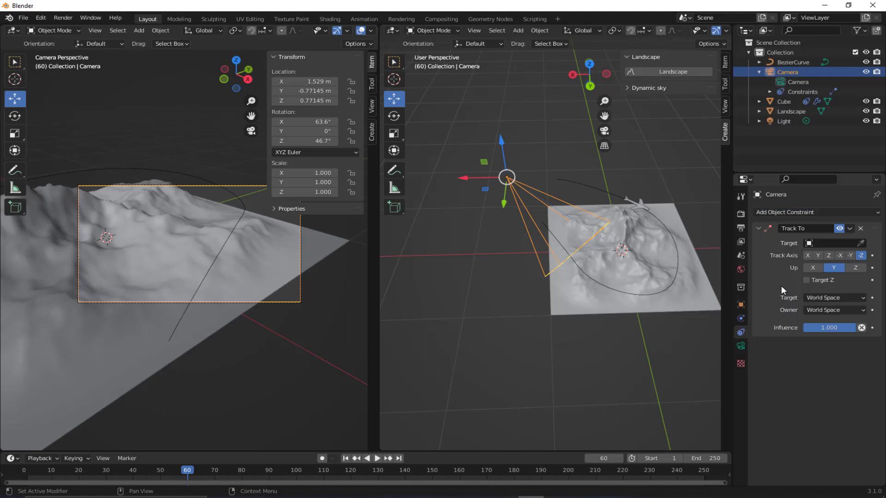
pyautogui.click(860, 243)
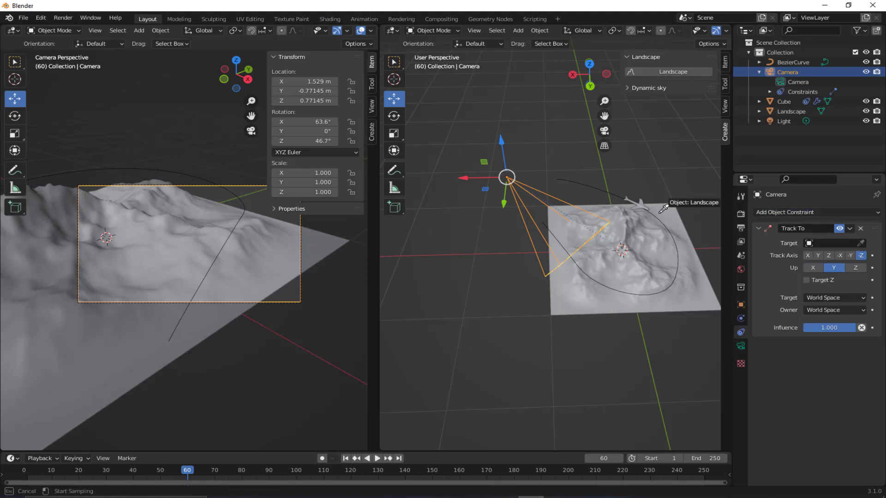
pyautogui.click(643, 200)
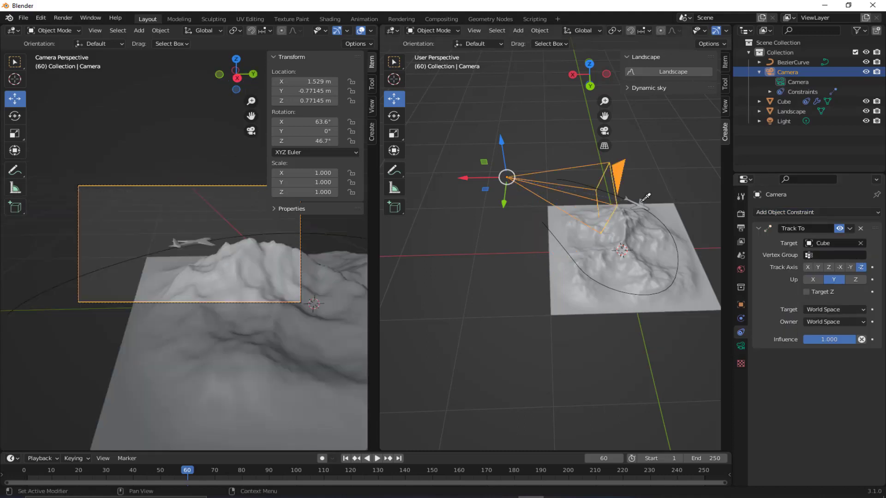
pyautogui.moveTo(39, 470); pyautogui.dragTo(666, 425)
pyautogui.press('Escape')
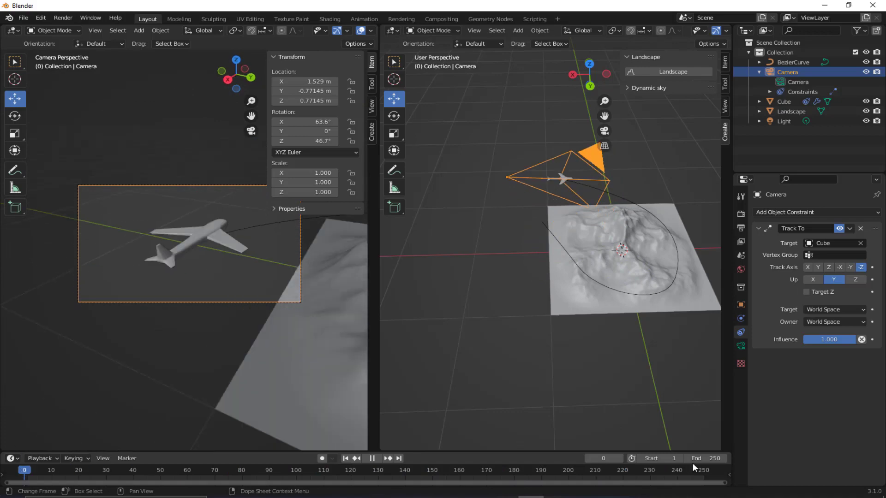
# Step: Scale the landscape up uniformly by about 2.72
pyautogui.click(566, 293)
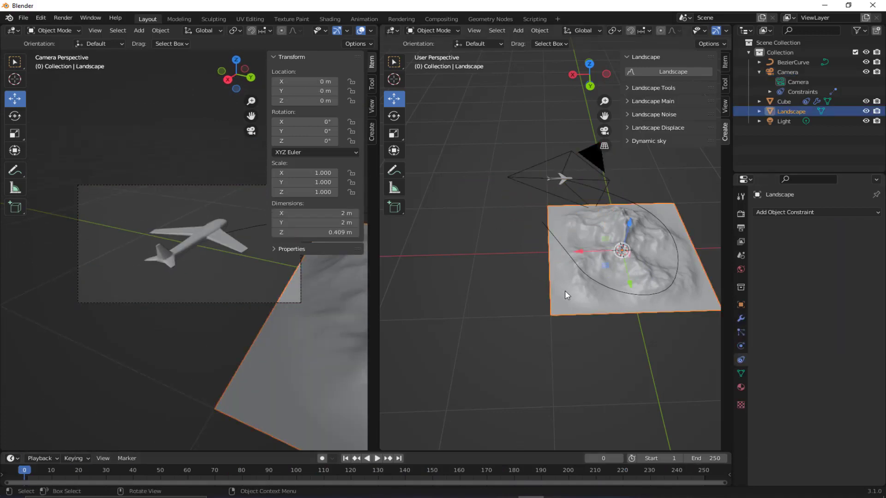
pyautogui.press('s')
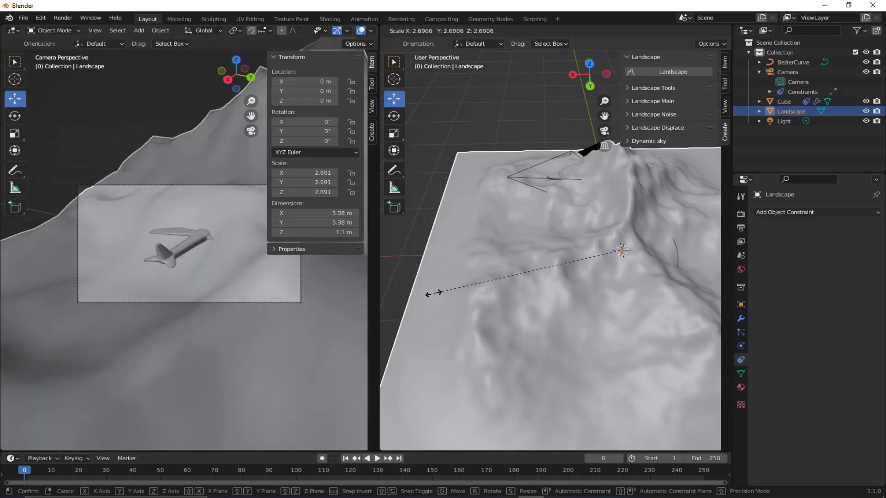
pyautogui.click(431, 290)
pyautogui.scroll(-3, 635, 198)
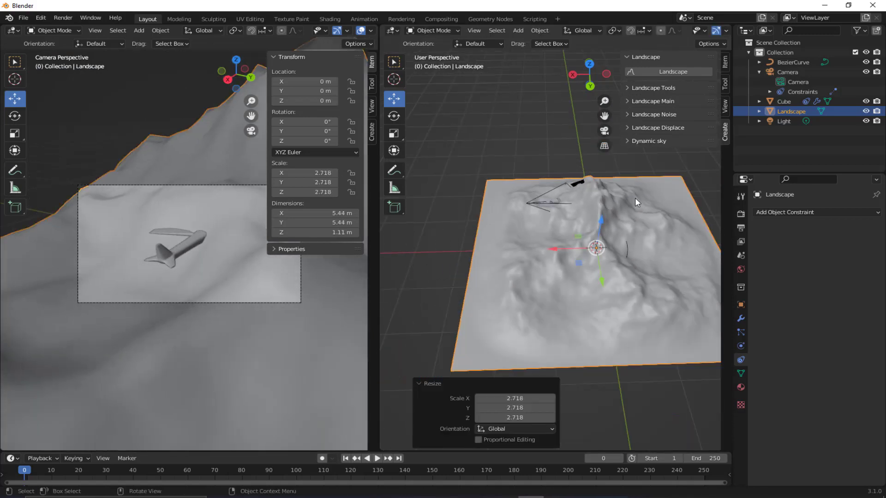
# Step: Shift the landscape about 0.52 m in X and 0.87 m in Y, and lower it about 0.43 m in Z
pyautogui.moveTo(635, 198); pyautogui.dragTo(613, 260, button='middle')
pyautogui.moveTo(580, 300); pyautogui.dragTo(531, 307)
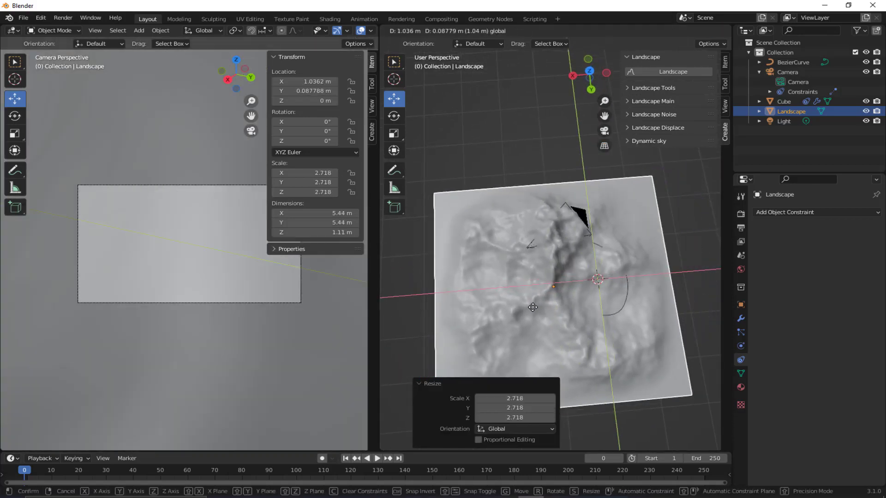
pyautogui.moveTo(551, 275); pyautogui.dragTo(560, 218, button='middle')
pyautogui.moveTo(560, 200); pyautogui.dragTo(560, 218)
pyautogui.moveTo(535, 247); pyautogui.dragTo(583, 300, button='middle')
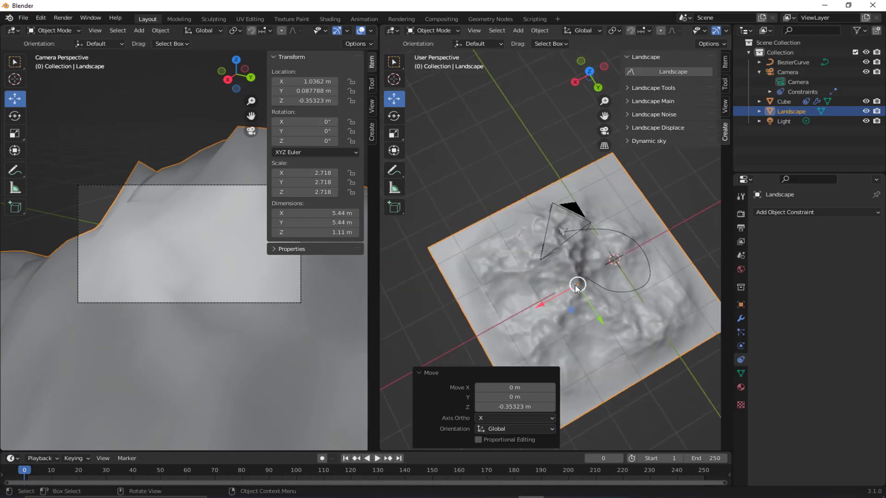
pyautogui.moveTo(577, 287); pyautogui.dragTo(613, 301)
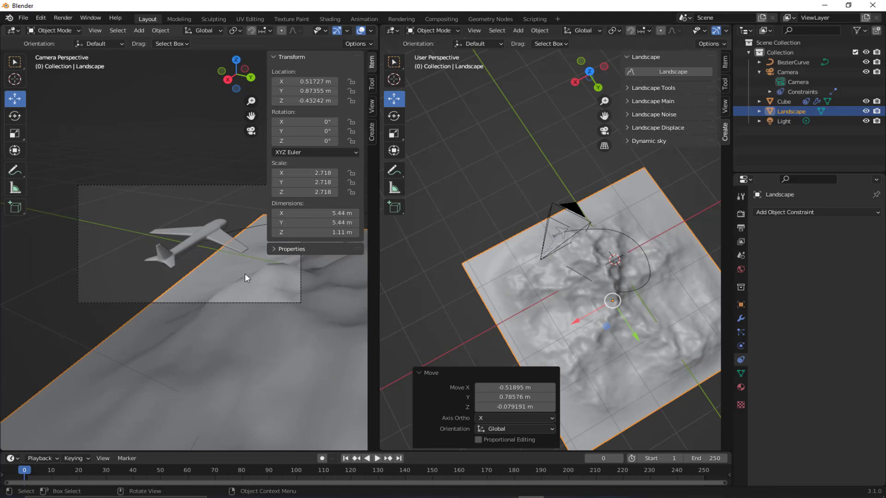
# Step: Duplicate the landscape and offset the copy about -5.12 m along Y to extend the terrain
pyautogui.moveTo(247, 276); pyautogui.dragTo(197, 266, button='middle')
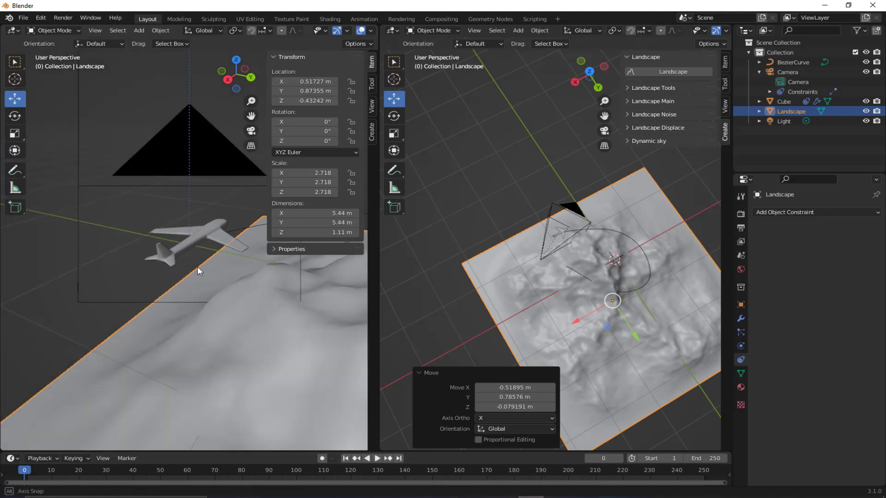
pyautogui.click(620, 315)
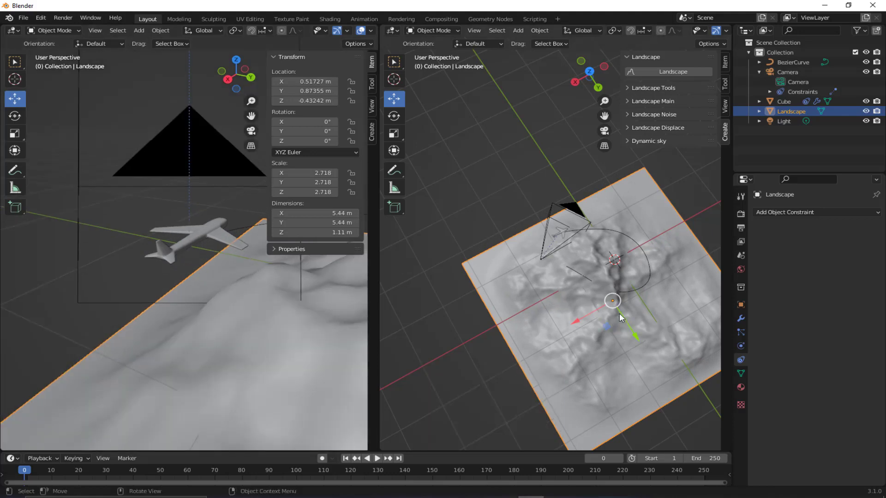
pyautogui.press('shift')
pyautogui.hotkey('shift', 'd')
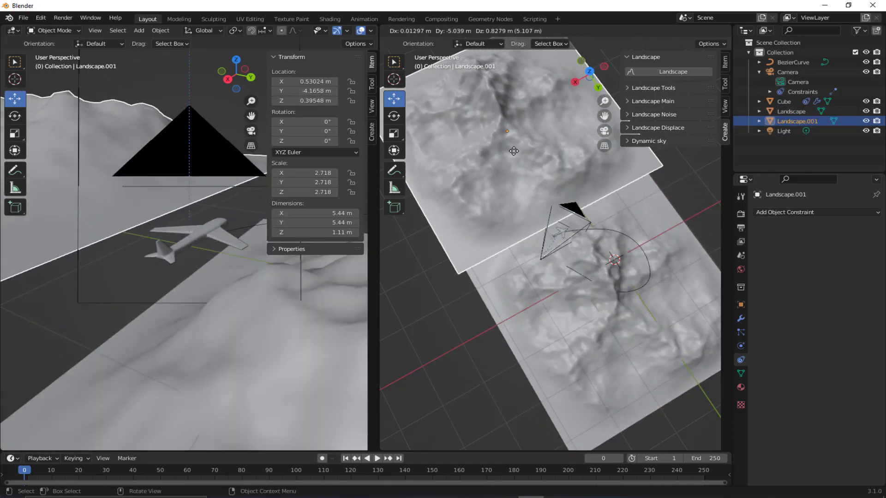
pyautogui.press('y')
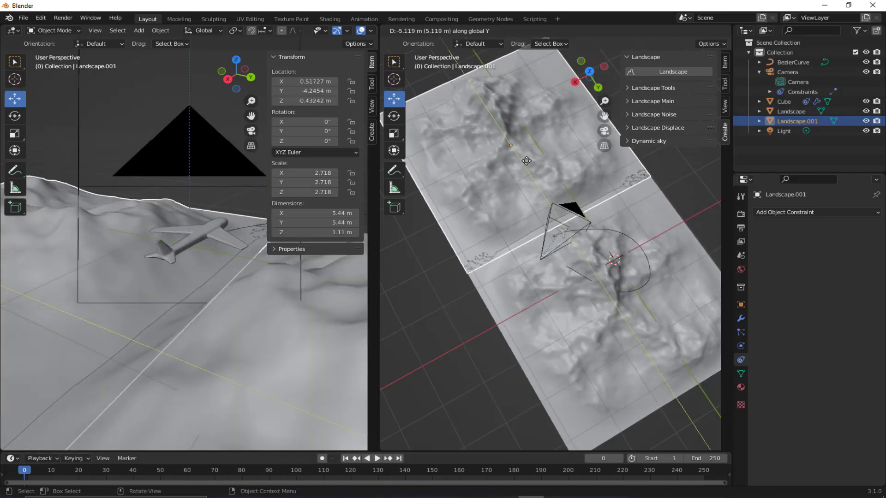
pyautogui.click(526, 159)
pyautogui.scroll(-1, 517, 205)
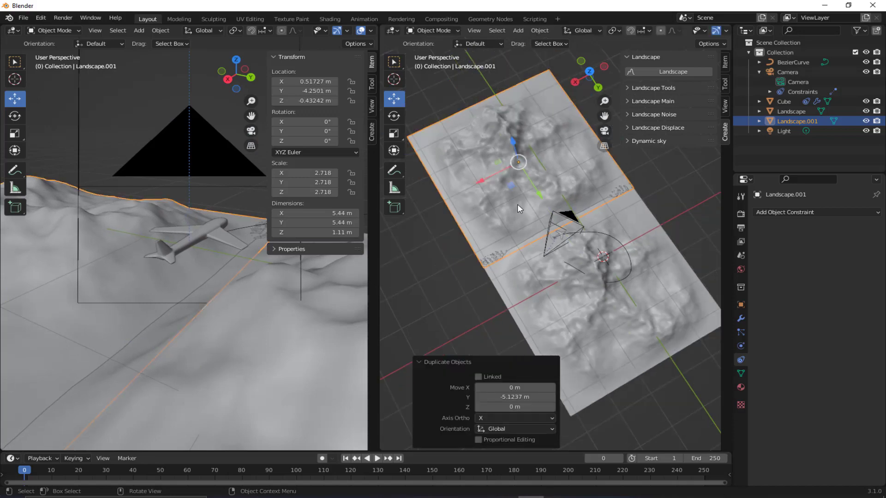
# Step: Duplicate both landscape tiles together and offset the copies about -4.74 m along X
pyautogui.moveTo(517, 205); pyautogui.dragTo(489, 186, button='middle')
pyautogui.click(648, 209)
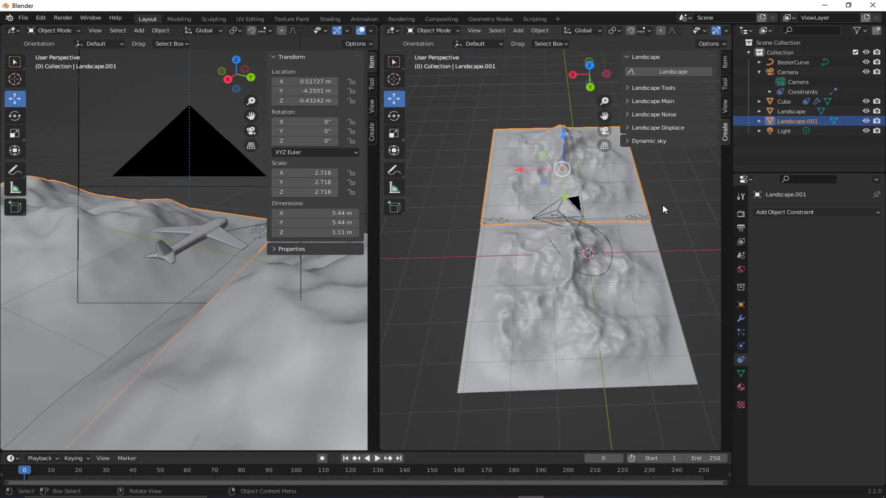
pyautogui.keyDown('shift'); pyautogui.click(636, 239); pyautogui.keyUp('shift')
pyautogui.press('ctrl')
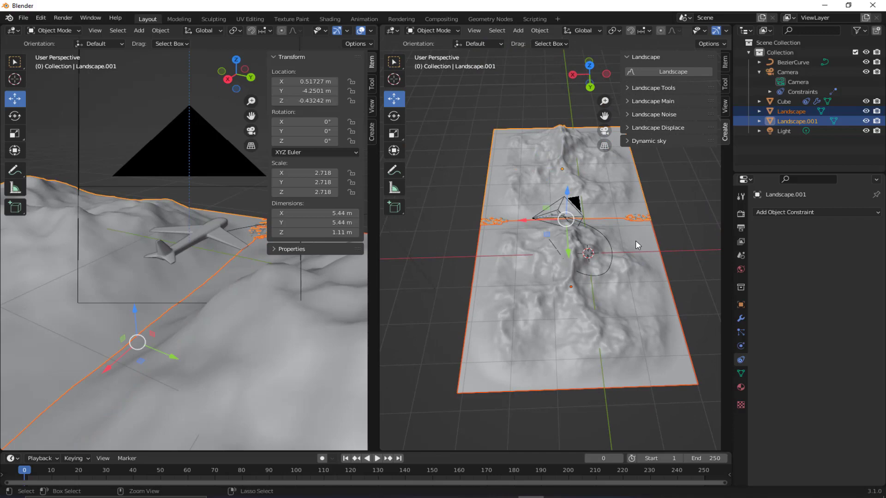
pyautogui.hotkey('shift', 'd')
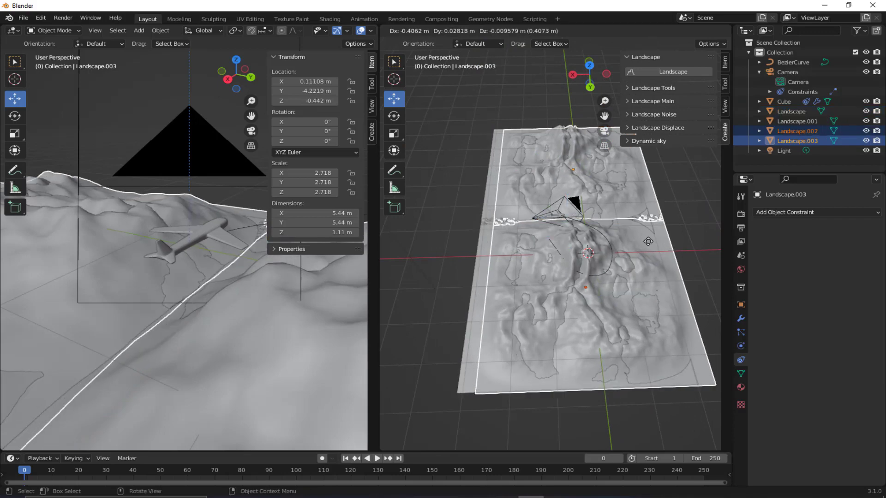
pyautogui.press('x')
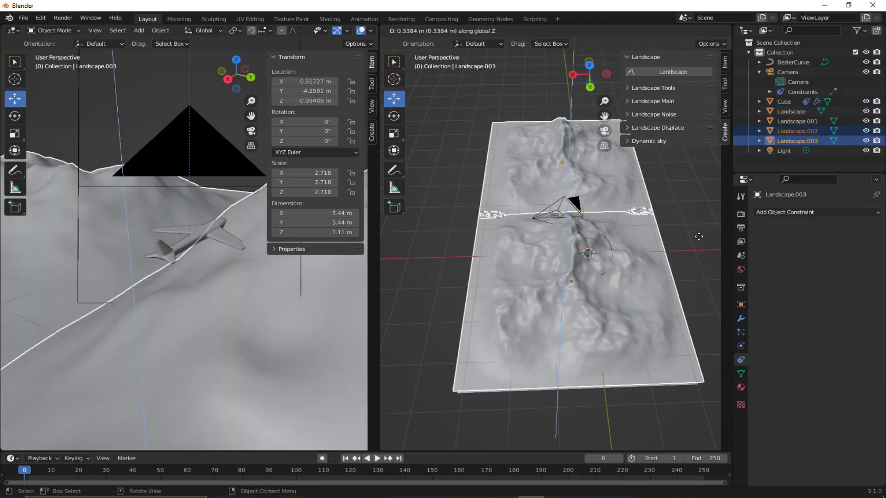
pyautogui.click(432, 255)
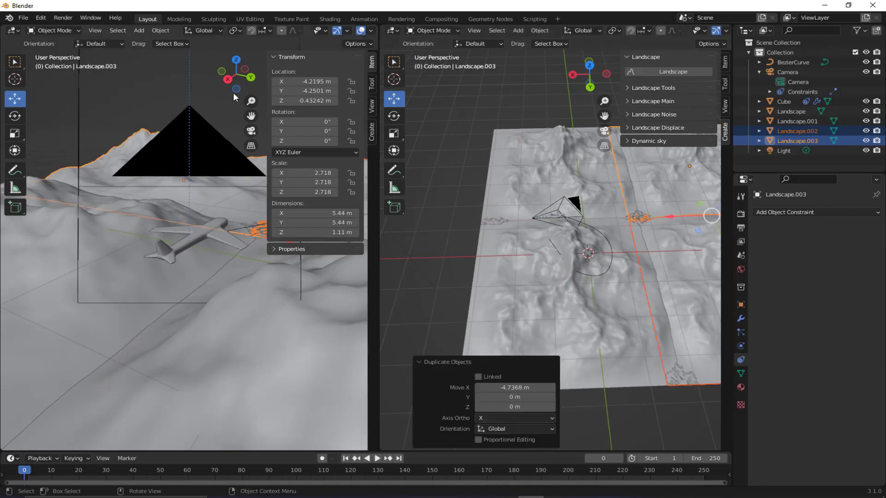
# Step: Deselect the tiles, restore the active camera view and preview the airplane's flight up to frame 212
pyautogui.click(122, 93)
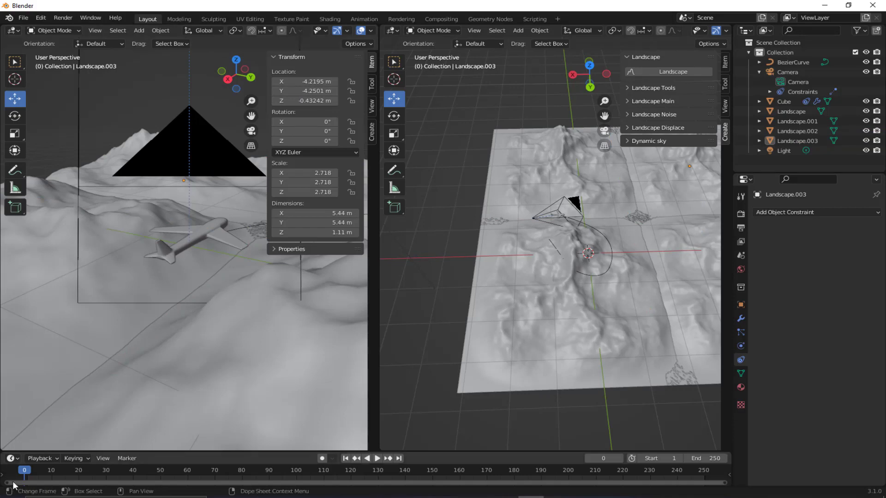
pyautogui.press('space')
pyautogui.press('Escape')
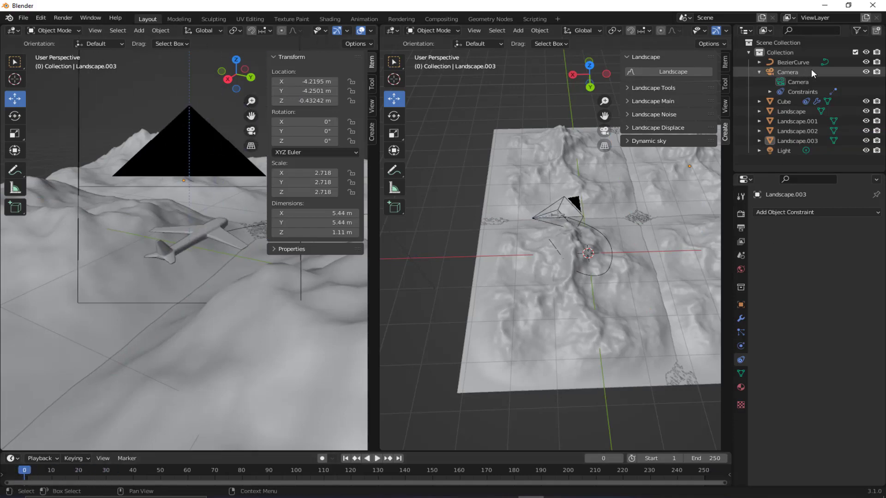
pyautogui.click(95, 29)
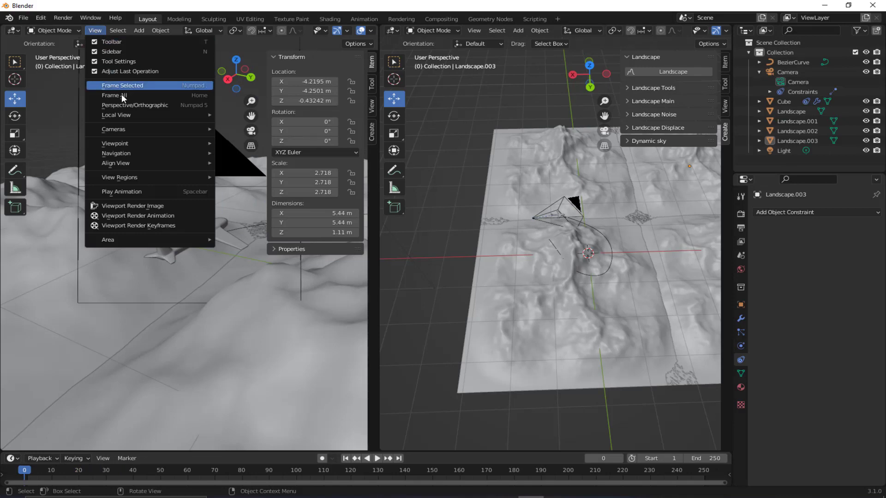
pyautogui.moveTo(162, 128)
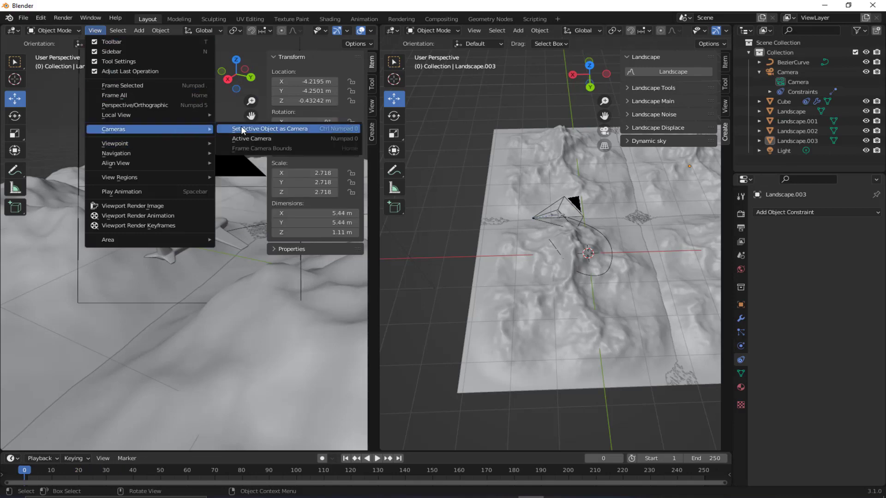
pyautogui.click(245, 136)
pyautogui.press('space')
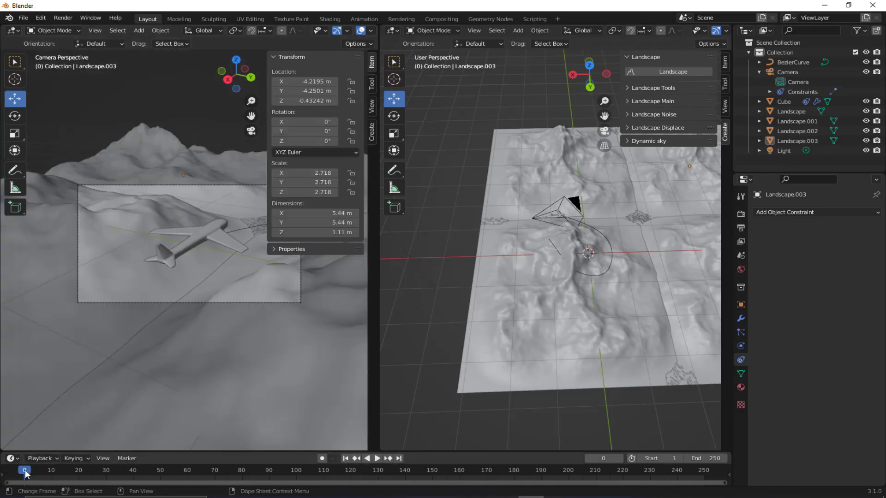
pyautogui.moveTo(179, 480); pyautogui.dragTo(469, 448)
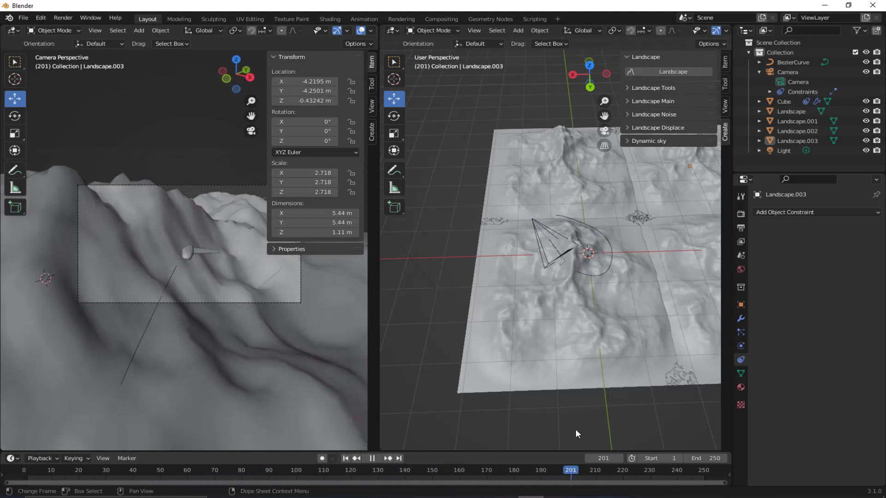
pyautogui.press('space')
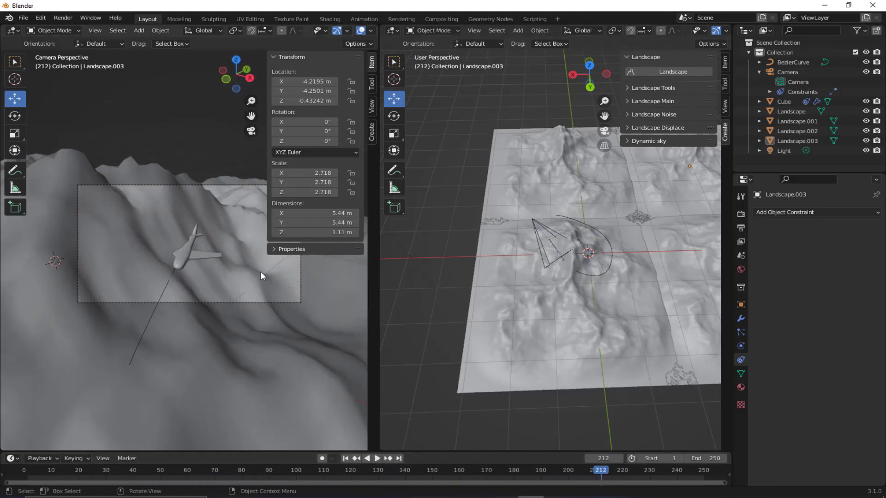
# Step: Move the original landscape tile about -0.19 m in X, -0.45 m in Y and 0.06 m in Z
pyautogui.click(130, 249)
pyautogui.scroll(5, 600, 290)
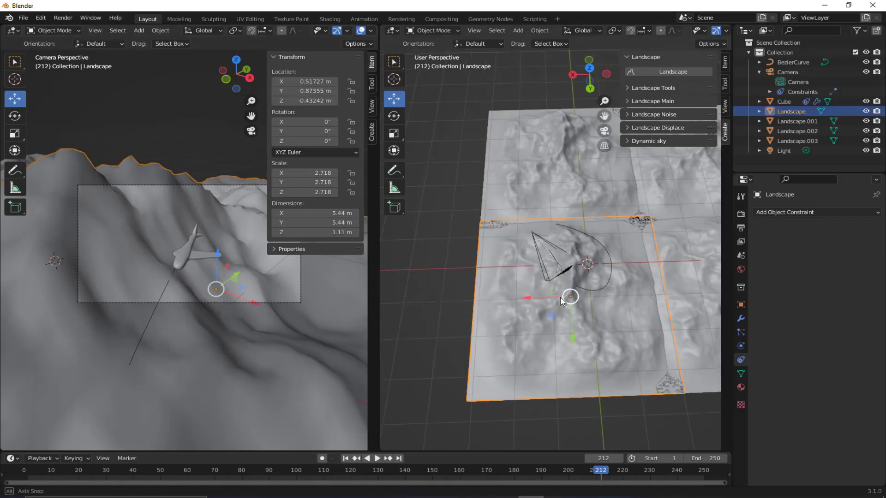
pyautogui.moveTo(580, 342); pyautogui.dragTo(592, 316)
pyautogui.click(590, 317)
pyautogui.moveTo(590, 318); pyautogui.dragTo(596, 336, button='middle')
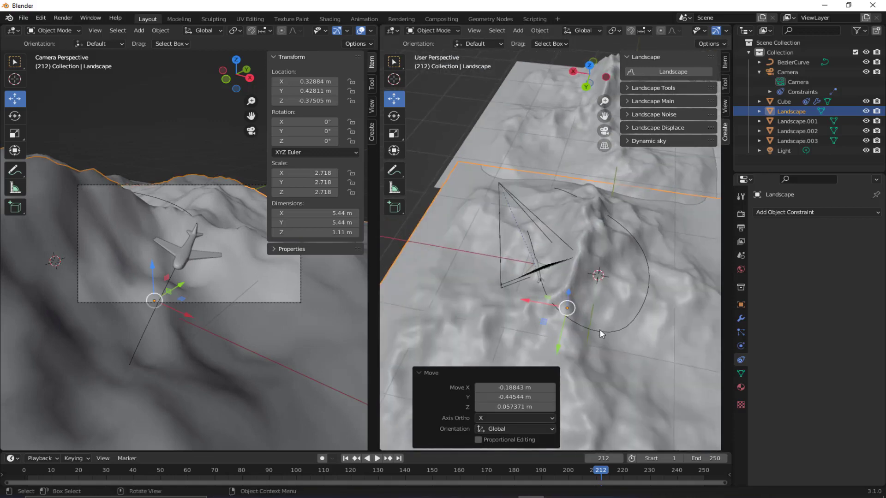
# Step: In Edit Mode, shift the Bezier curve's point by the airplane about (0.16, 0.11, -0.03) m and pull the adjacent end point about 0.49 m in Y
pyautogui.click(600, 331)
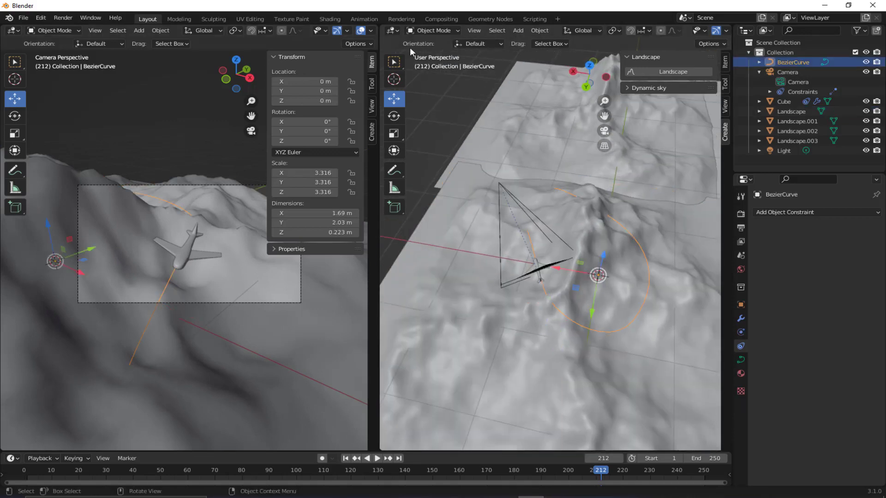
pyautogui.click(428, 30)
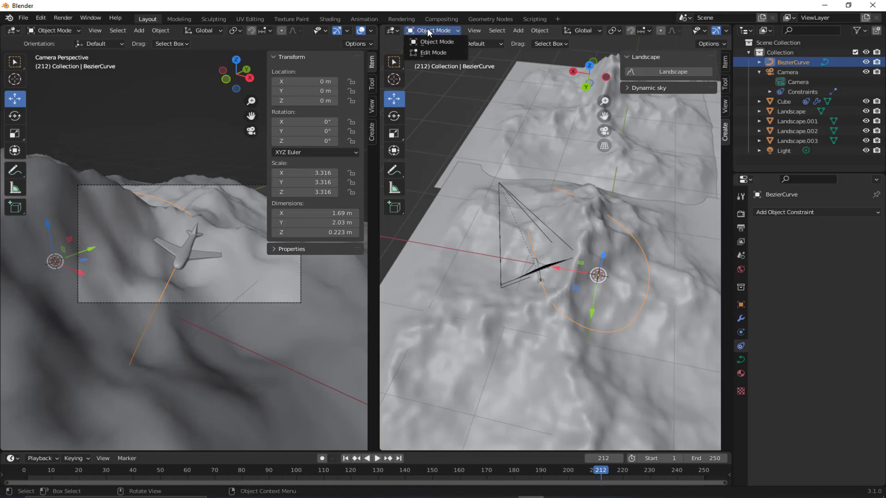
pyautogui.click(429, 52)
pyautogui.moveTo(532, 295); pyautogui.dragTo(531, 297)
pyautogui.moveTo(530, 297); pyautogui.dragTo(530, 313, button='middle')
pyautogui.moveTo(531, 314); pyautogui.dragTo(524, 319)
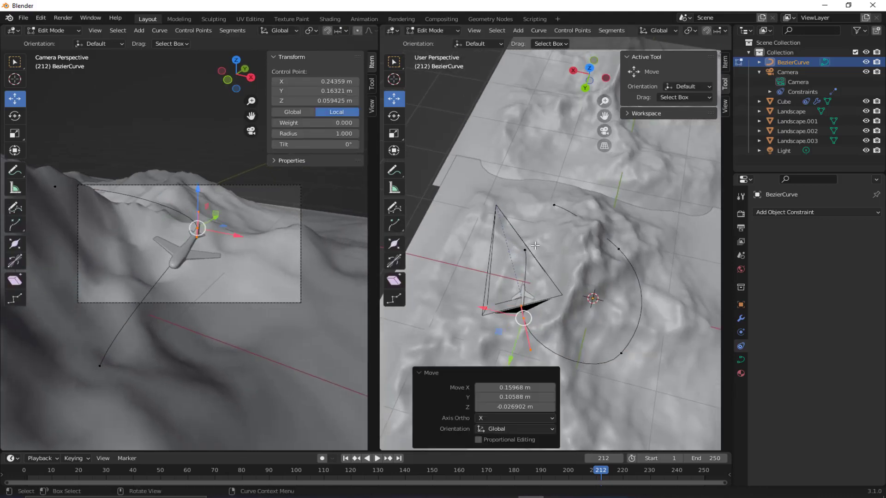
pyautogui.moveTo(499, 263); pyautogui.dragTo(509, 284)
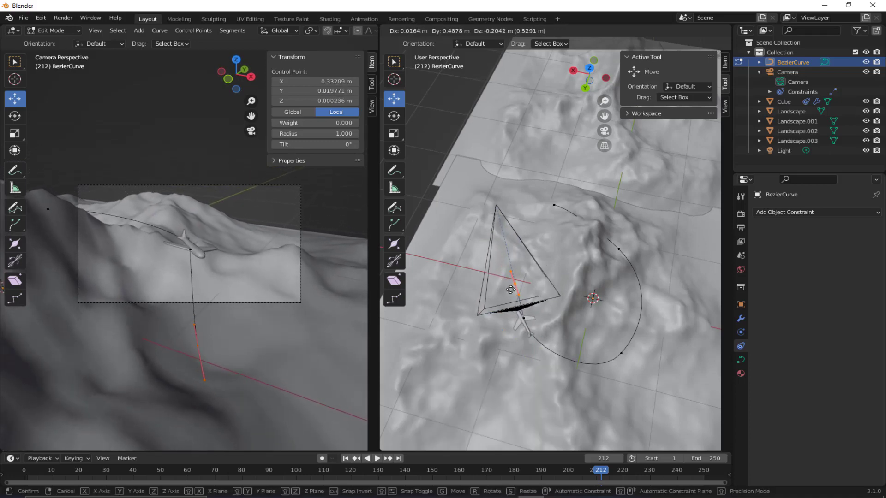
# Step: Move the curve's point behind the peak about (-0.11, -0.31, 0.05) m and its far end point about (-0.38, -0.21, 0.02) m
pyautogui.moveTo(581, 280); pyautogui.dragTo(579, 280)
pyautogui.moveTo(614, 269); pyautogui.dragTo(609, 279, button='middle')
pyautogui.moveTo(631, 259)
pyautogui.mouseDown()
pyautogui.moveTo(603, 291)
pyautogui.moveTo(634, 259)
pyautogui.mouseUp()
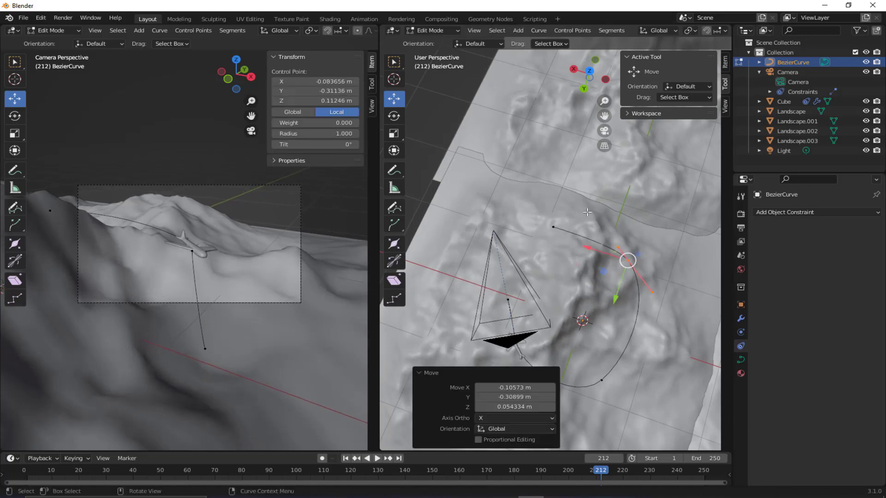
pyautogui.moveTo(587, 212)
pyautogui.mouseDown()
pyautogui.moveTo(548, 232)
pyautogui.moveTo(588, 224)
pyautogui.mouseUp()
pyautogui.moveTo(583, 349); pyautogui.dragTo(581, 286, button='middle')
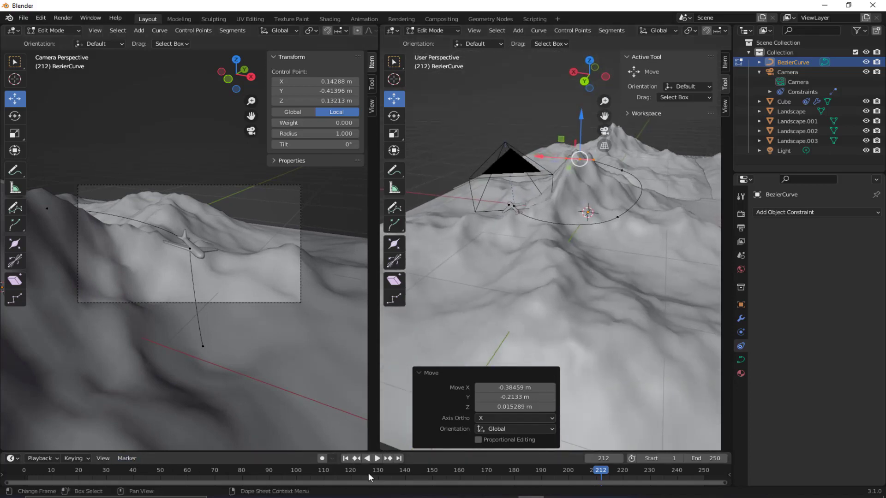
# Step: Play the animation through to its end and inspect the reshaped flight path from the camera and from the side
pyautogui.press('space')
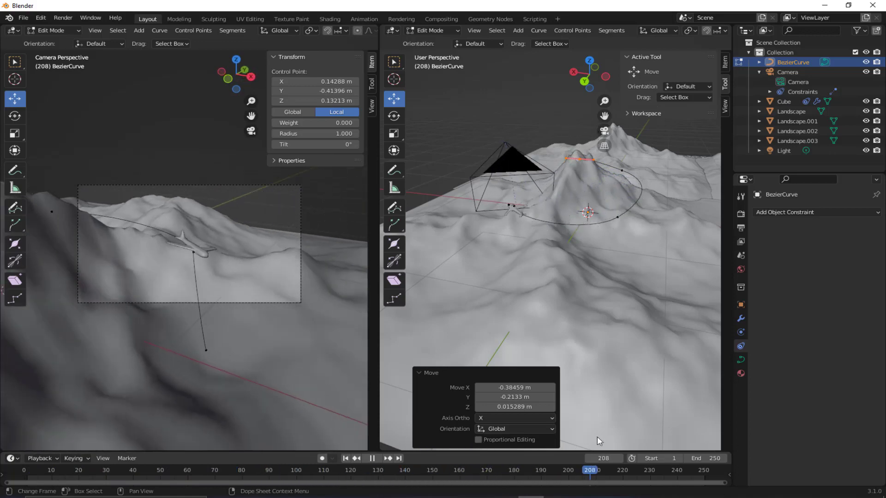
pyautogui.press('space')
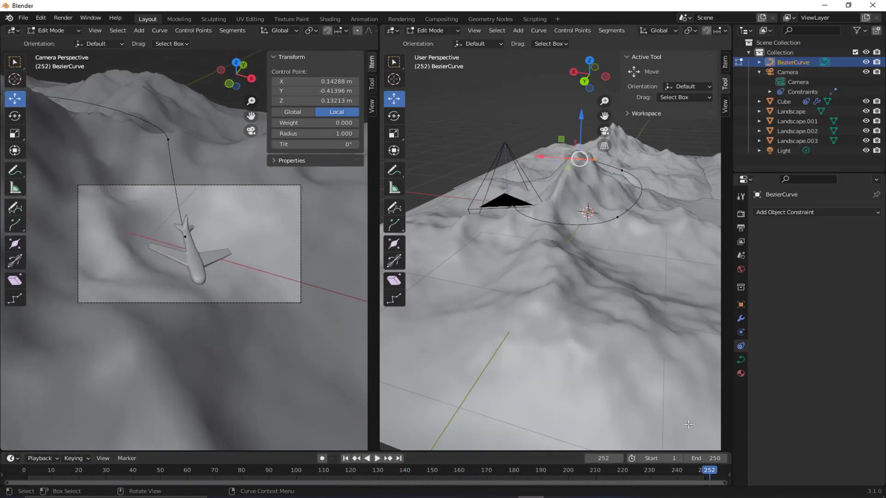
pyautogui.moveTo(476, 173); pyautogui.dragTo(529, 144, button='middle')
pyautogui.click(532, 141)
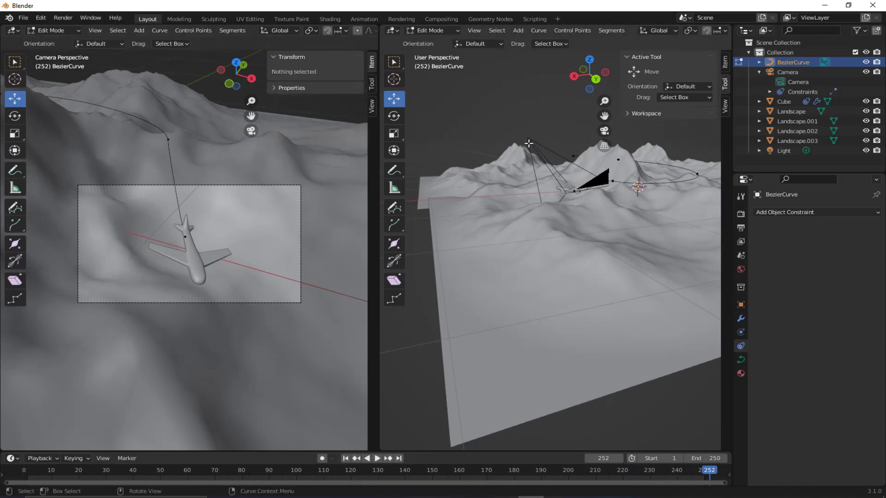
pyautogui.moveTo(504, 186); pyautogui.dragTo(467, 203, button='middle')
# Step: Select the camera in Object Mode and insert a Location & Rotation keyframe for it at frame 1
pyautogui.click(786, 73)
pyautogui.click(22, 481)
pyautogui.press('space')
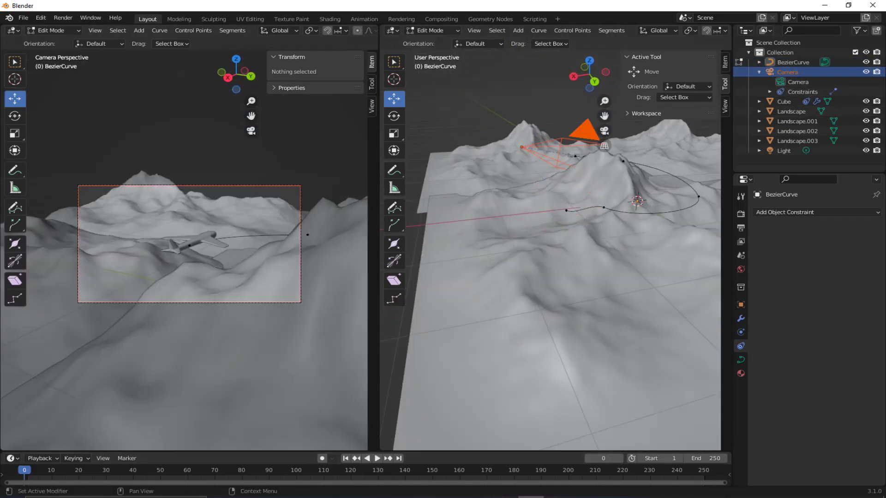
pyautogui.moveTo(527, 187); pyautogui.dragTo(509, 184, button='middle')
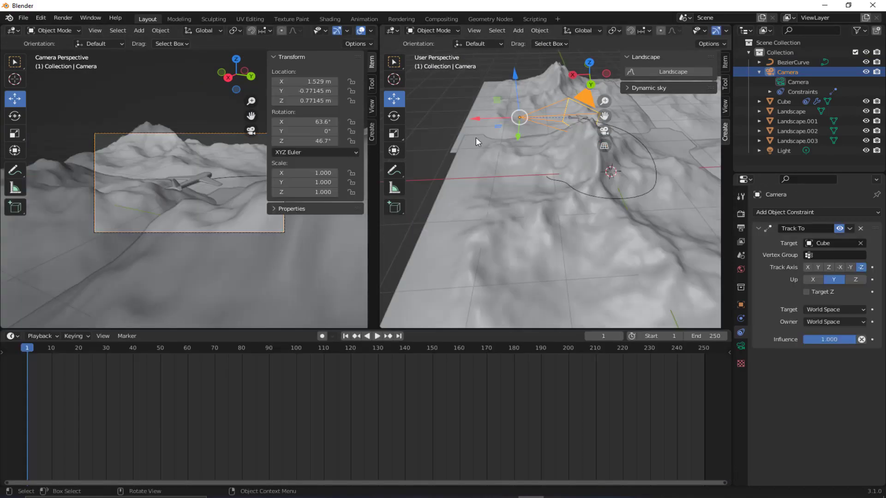
pyautogui.press('i')
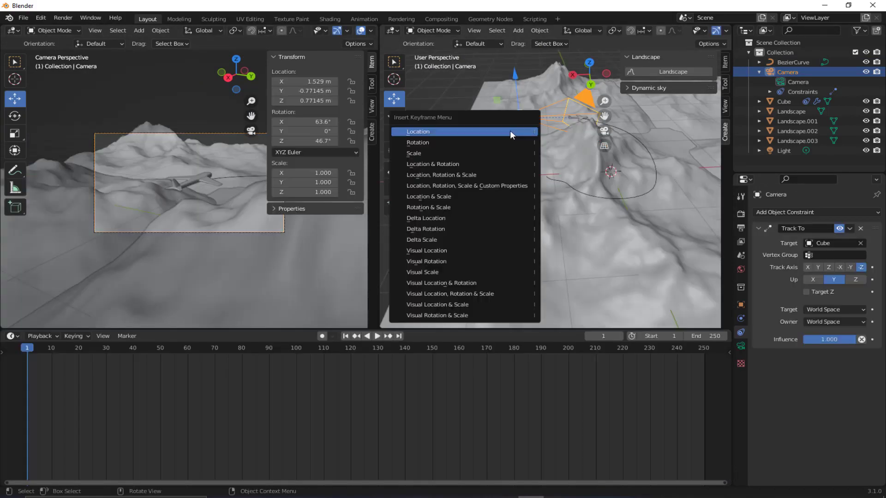
pyautogui.click(496, 166)
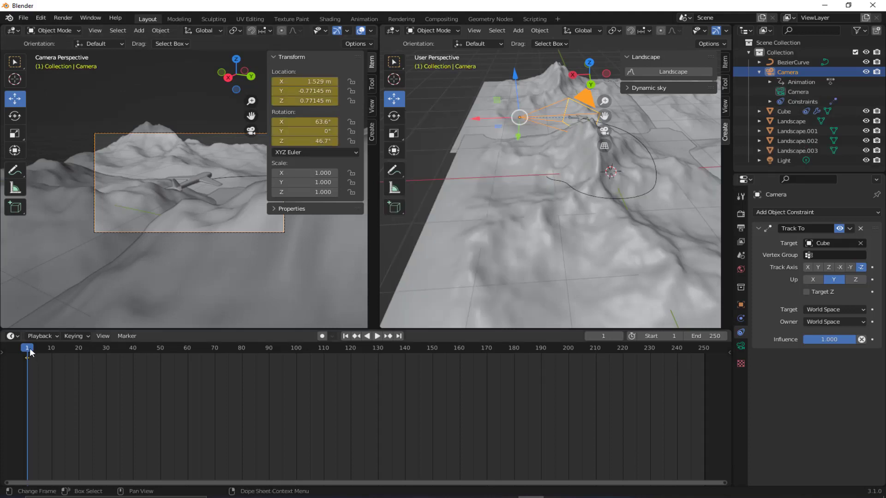
# Step: Go to frame 281 and move the camera about -0.55 m in Y and -0.48 m in Z
pyautogui.moveTo(34, 352); pyautogui.dragTo(60, 349)
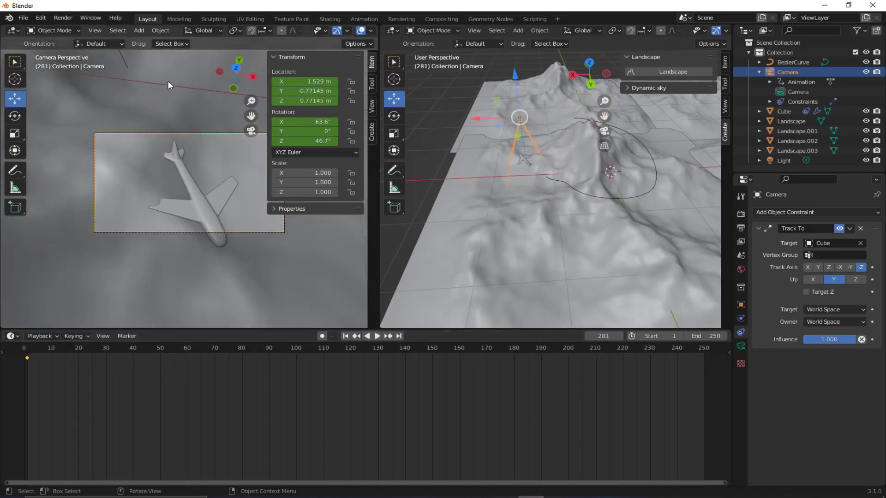
pyautogui.moveTo(441, 139); pyautogui.dragTo(591, 98, button='middle')
pyautogui.press('g')
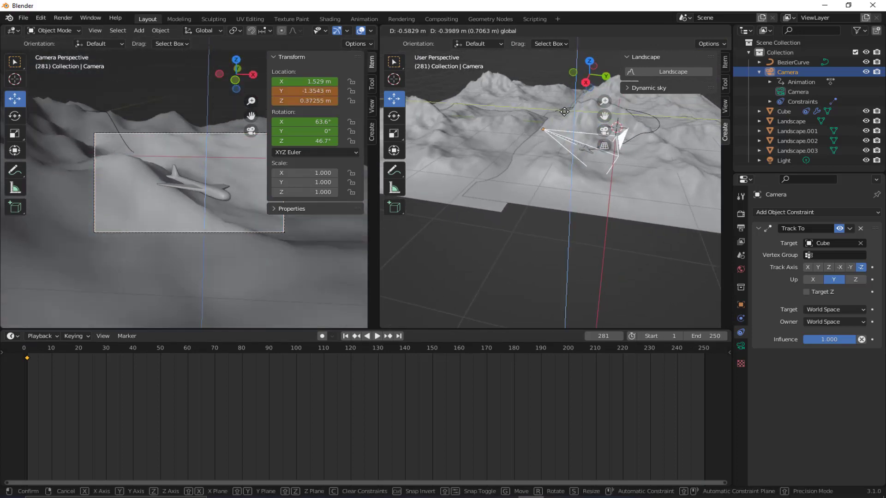
pyautogui.click(566, 115)
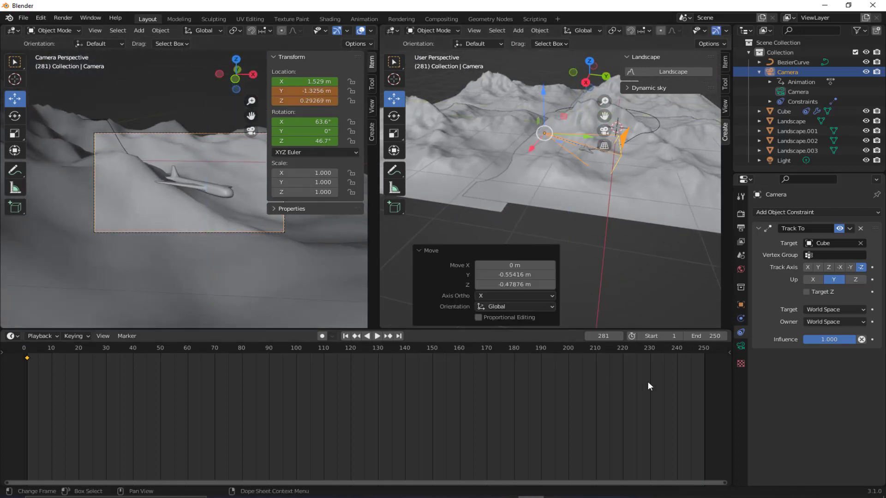
# Step: Insert a Location & Rotation keyframe for the moved camera at frame 281
pyautogui.rightClick(699, 350)
pyautogui.rightClick(590, 189)
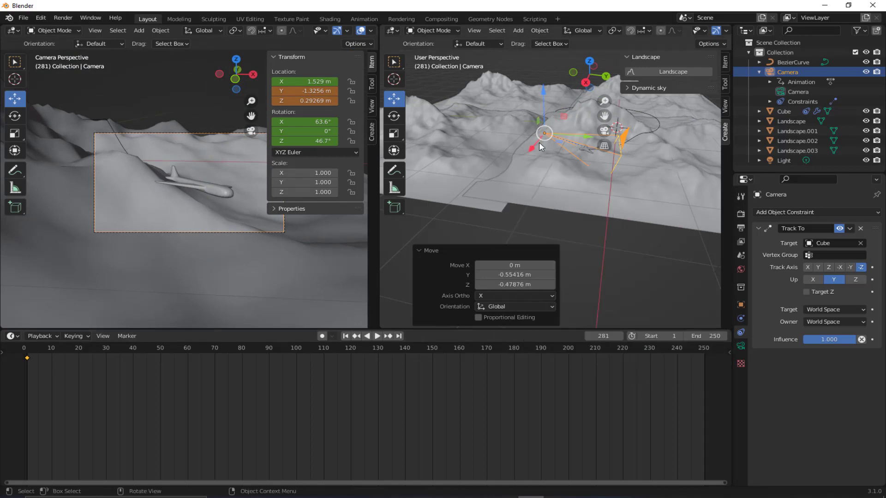
pyautogui.press('i')
pyautogui.click(507, 144)
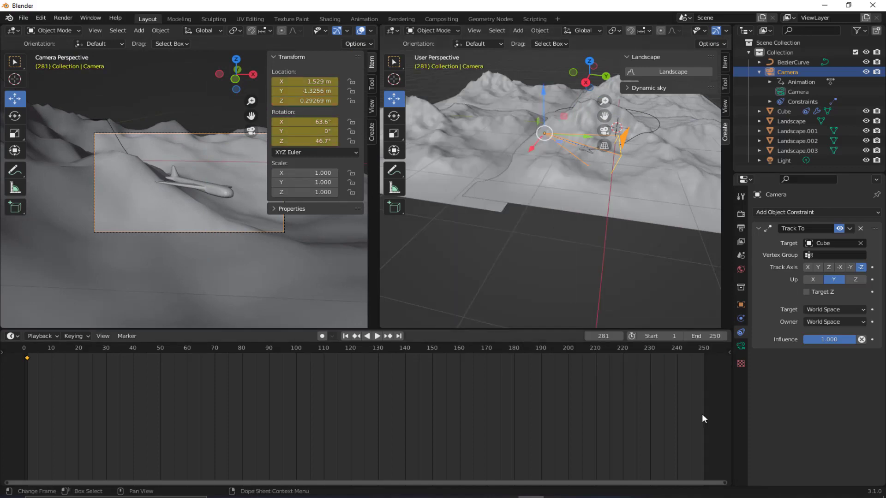
# Step: Go to frame 197 and, in Edit Mode, raise the Bezier curve's point on the outer side of the loop along Z
pyautogui.moveTo(707, 347); pyautogui.dragTo(560, 324)
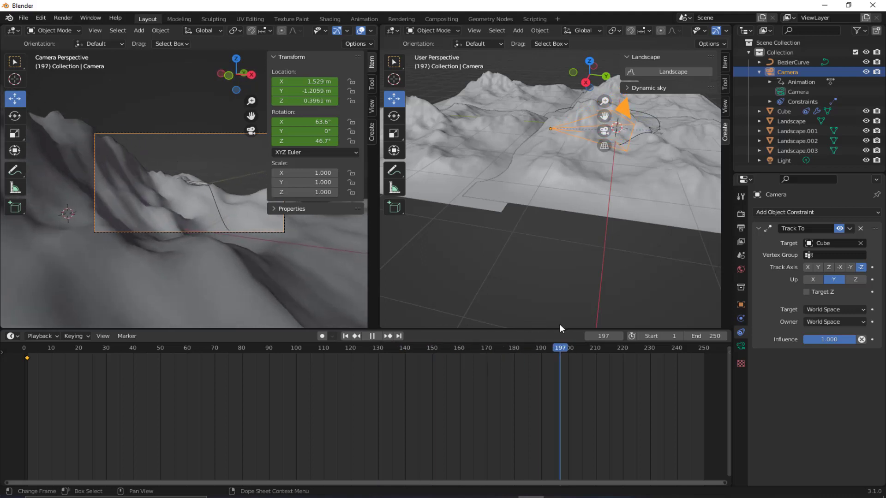
pyautogui.moveTo(613, 184); pyautogui.dragTo(527, 121, button='middle')
pyautogui.click(586, 135)
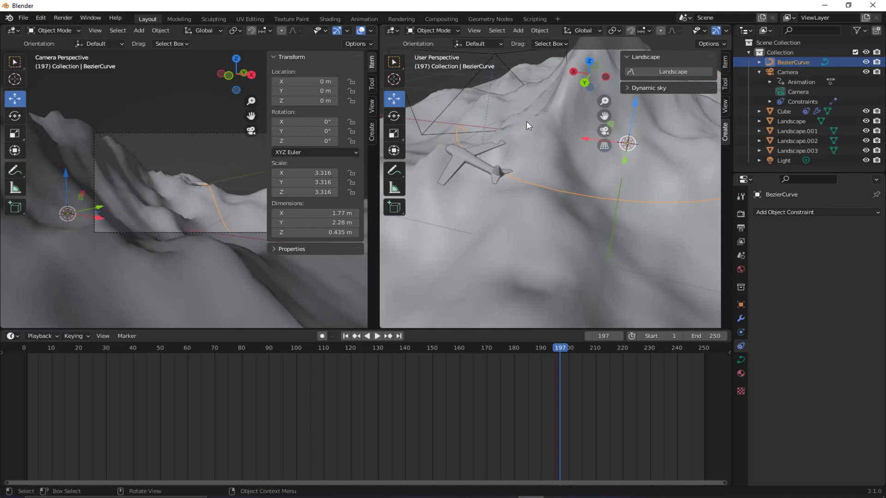
pyautogui.click(433, 52)
pyautogui.scroll(-4, 572, 209)
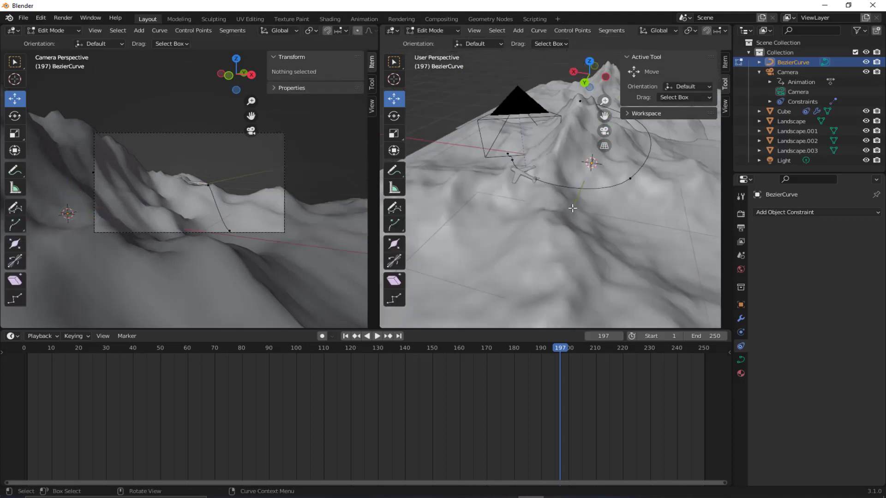
pyautogui.click(630, 177)
pyautogui.press('g')
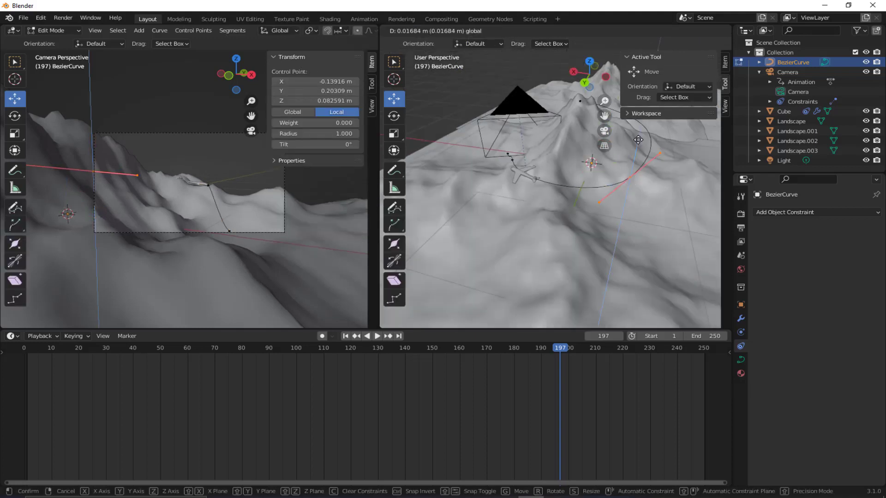
pyautogui.click(531, 176)
pyautogui.moveTo(530, 177); pyautogui.dragTo(555, 153, button='middle')
pyautogui.hotkey('alt', 'a')
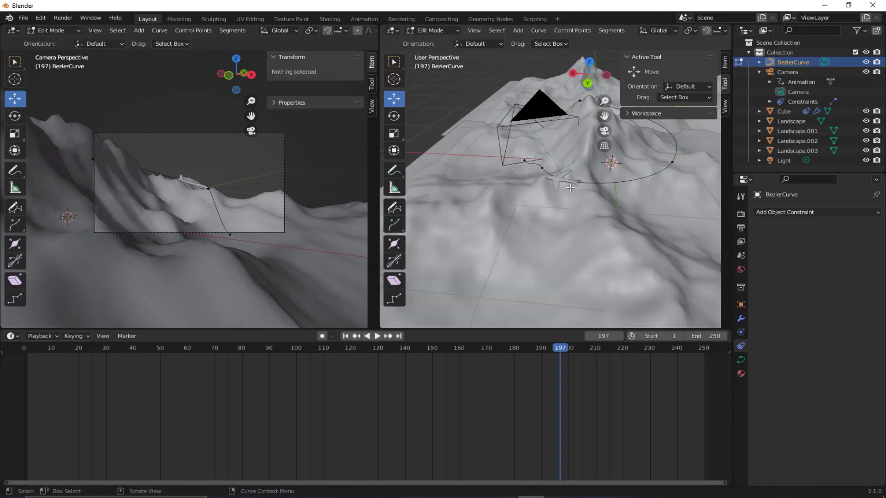
# Step: Raise the curve's end point ahead of the airplane about 0.26 m in Z
pyautogui.click(553, 154)
pyautogui.moveTo(540, 141); pyautogui.dragTo(516, 103)
pyautogui.click(524, 160)
pyautogui.moveTo(517, 133)
pyautogui.mouseDown(button='middle')
pyautogui.moveTo(521, 119)
pyautogui.moveTo(522, 131)
pyautogui.mouseUp(button='middle')
pyautogui.scroll(2, 518, 128)
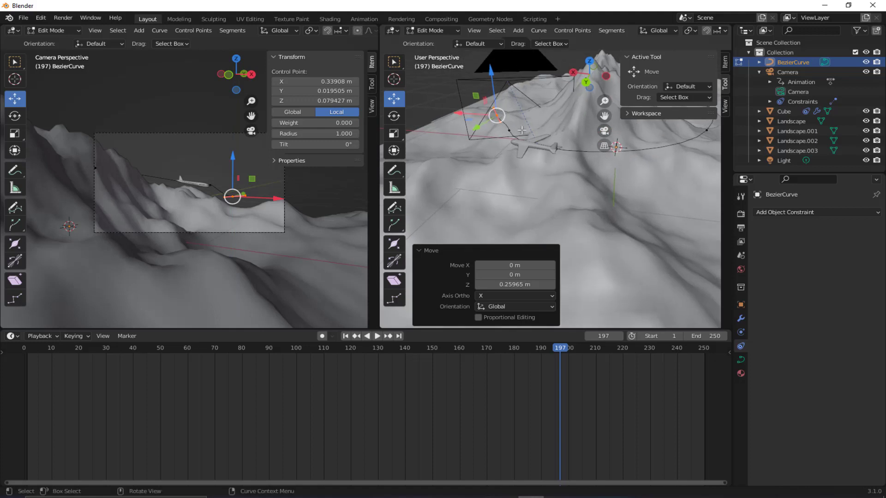
# Step: Shift a handle of the curve's point next to the end about 0.05 m in X and 0.01 m in Y
pyautogui.moveTo(497, 151); pyautogui.dragTo(496, 152)
pyautogui.moveTo(497, 194); pyautogui.dragTo(497, 231, button='middle')
pyautogui.moveTo(508, 285)
pyautogui.mouseDown(button='middle')
pyautogui.moveTo(509, 300)
pyautogui.moveTo(505, 289)
pyautogui.mouseUp(button='middle')
pyautogui.moveTo(470, 265); pyautogui.dragTo(424, 283)
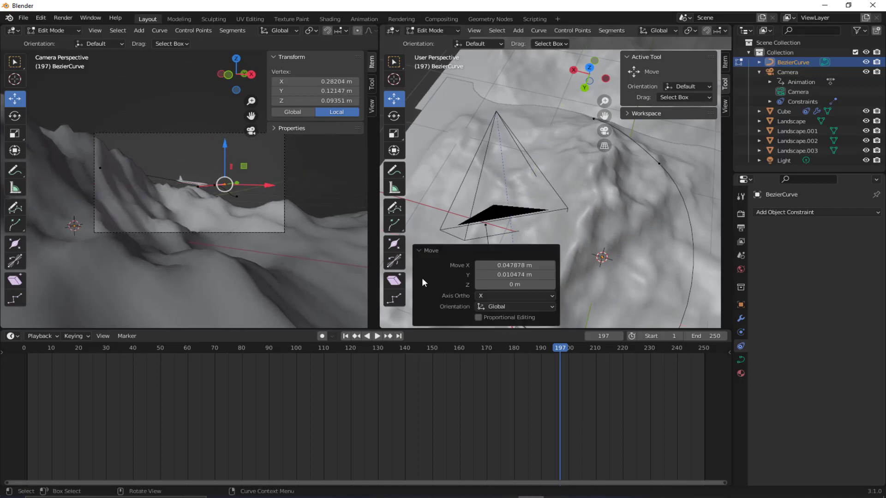
# Step: Enlarge the camera viewport and play the animation from the start through frame 206 to check the flight path
pyautogui.click(194, 145)
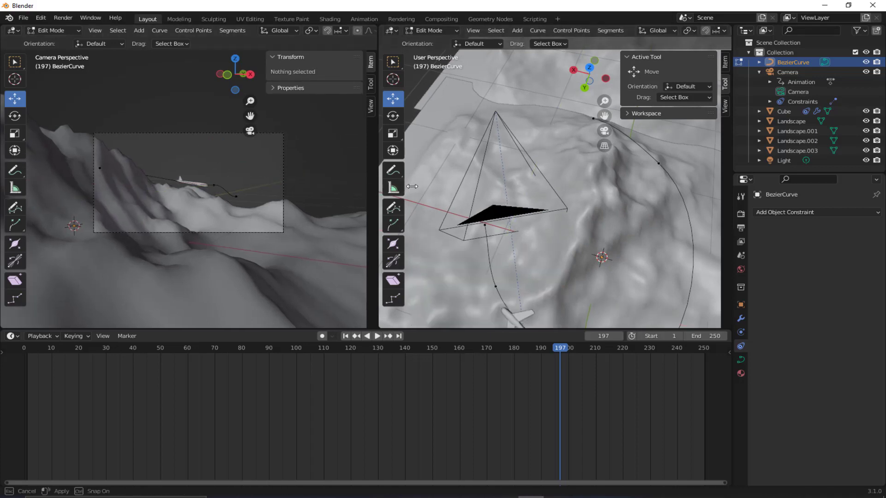
pyautogui.moveTo(377, 187); pyautogui.dragTo(715, 198)
pyautogui.click(37, 353)
pyautogui.press('space')
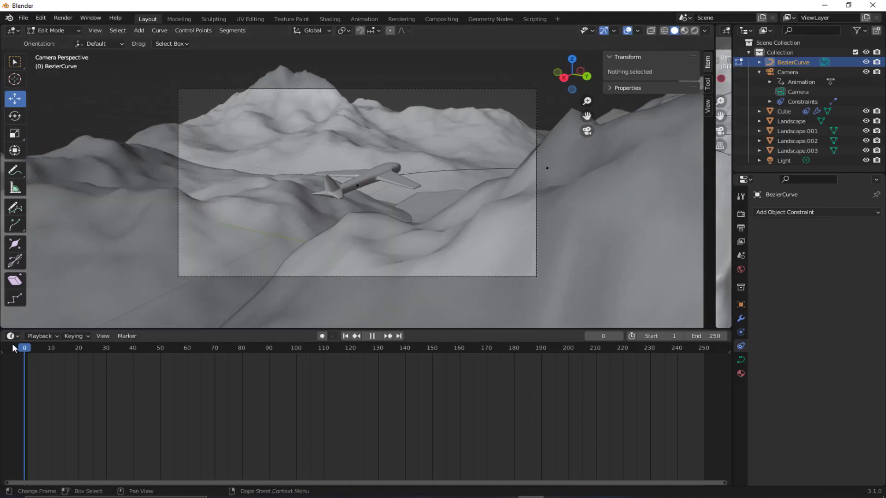
pyautogui.moveTo(147, 341); pyautogui.dragTo(584, 348)
pyautogui.press('space')
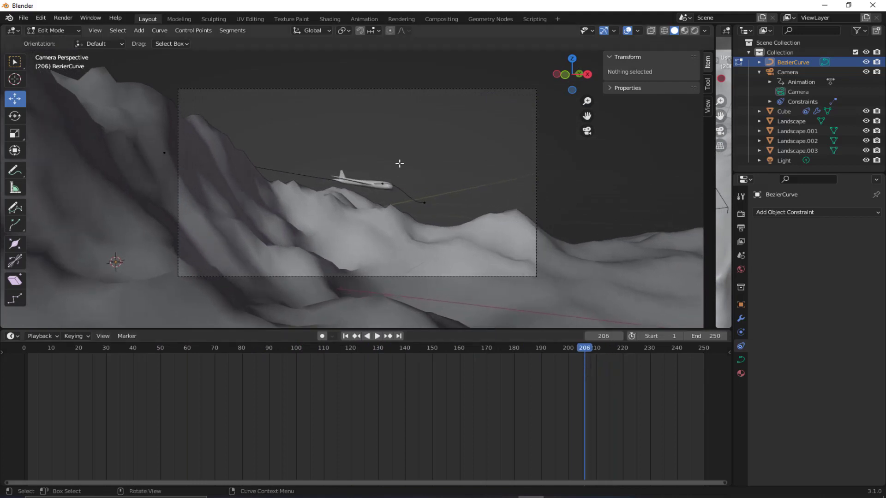
# Step: Preview the camera view in Rendered shading and return to Object Mode with Material Preview shading
pyautogui.click(695, 31)
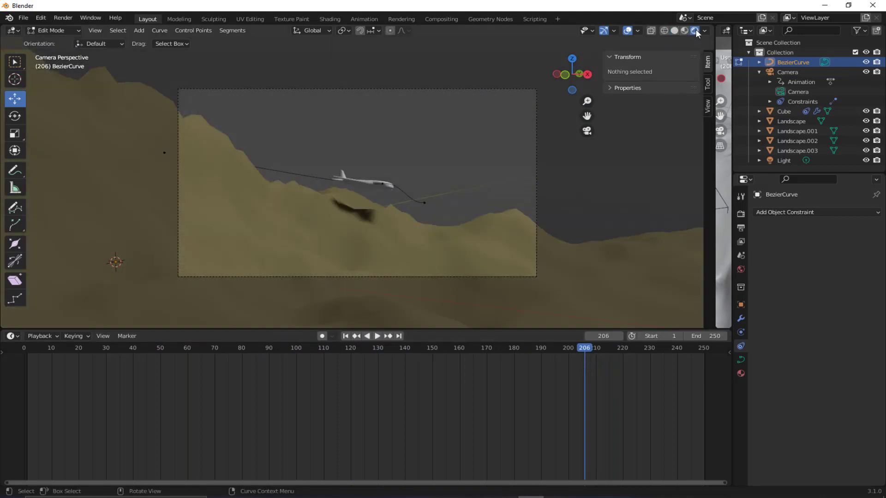
pyautogui.click(708, 108)
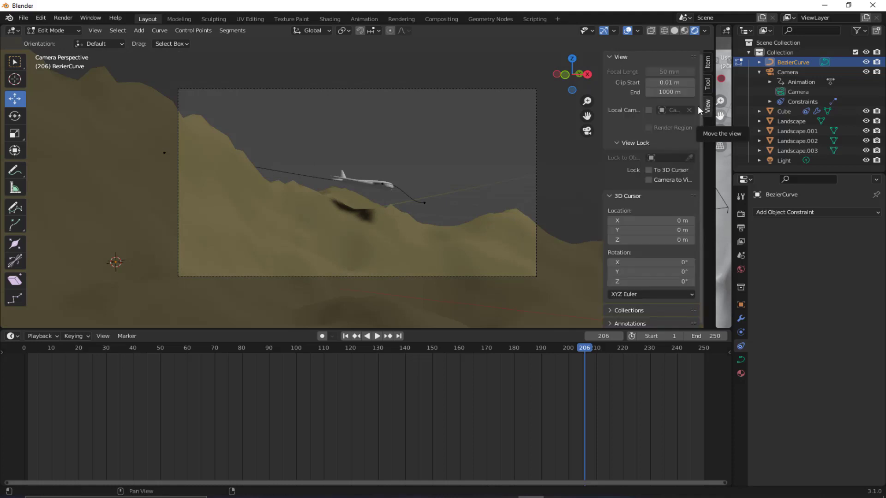
pyautogui.moveTo(608, 56); pyautogui.dragTo(643, 65)
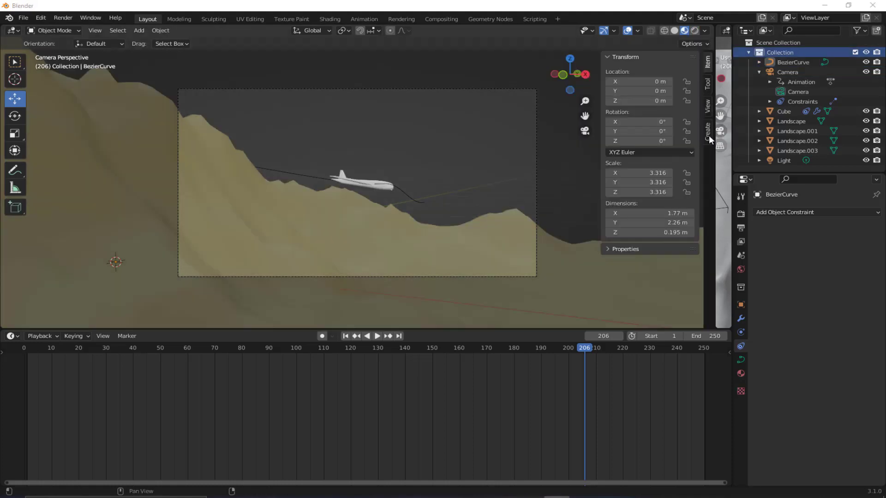
# Step: Create a Dynamic sky and assign the Dynamic_1 world to the scene
pyautogui.click(707, 133)
pyautogui.click(635, 89)
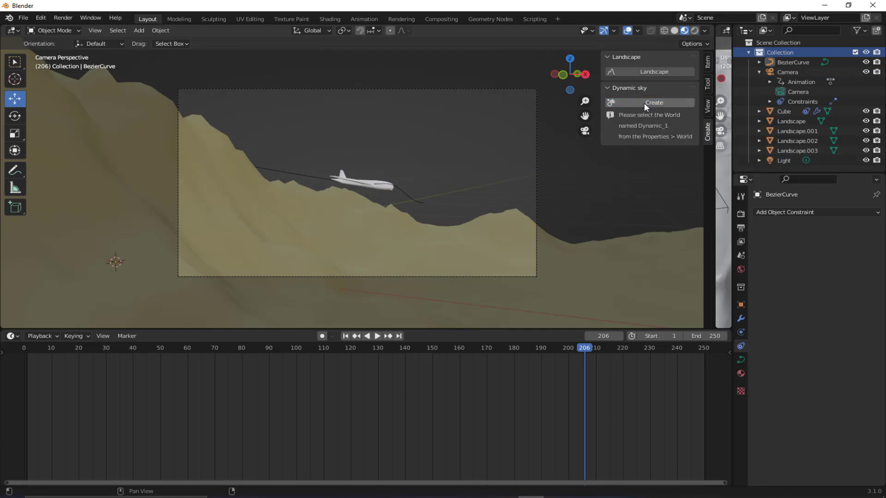
pyautogui.click(740, 270)
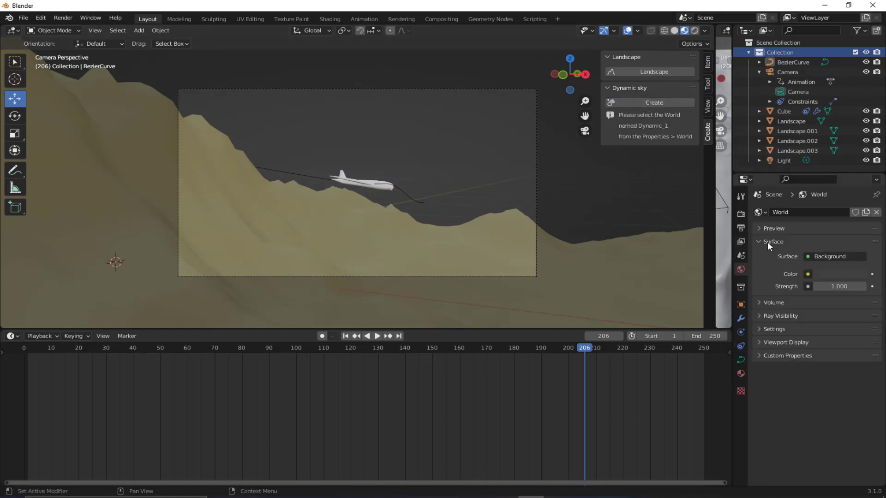
pyautogui.click(765, 212)
pyautogui.click(688, 228)
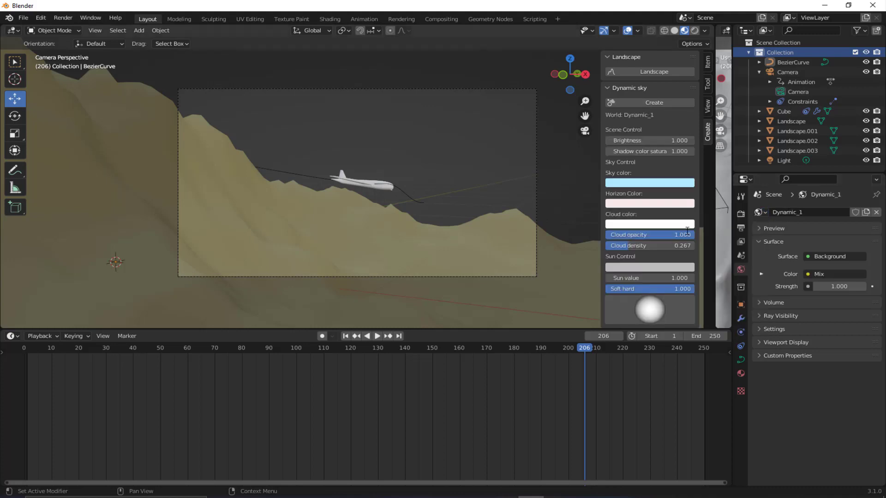
# Step: Inspect the sky in Rendered shading, go to frame 0 and return to the active camera's view
pyautogui.moveTo(429, 193)
pyautogui.mouseDown(button='middle')
pyautogui.moveTo(404, 199)
pyautogui.moveTo(405, 185)
pyautogui.moveTo(412, 193)
pyautogui.moveTo(340, 205)
pyautogui.moveTo(346, 199)
pyautogui.moveTo(340, 211)
pyautogui.moveTo(439, 138)
pyautogui.mouseUp(button='middle')
pyautogui.click(694, 30)
pyautogui.moveTo(77, 352); pyautogui.dragTo(22, 346)
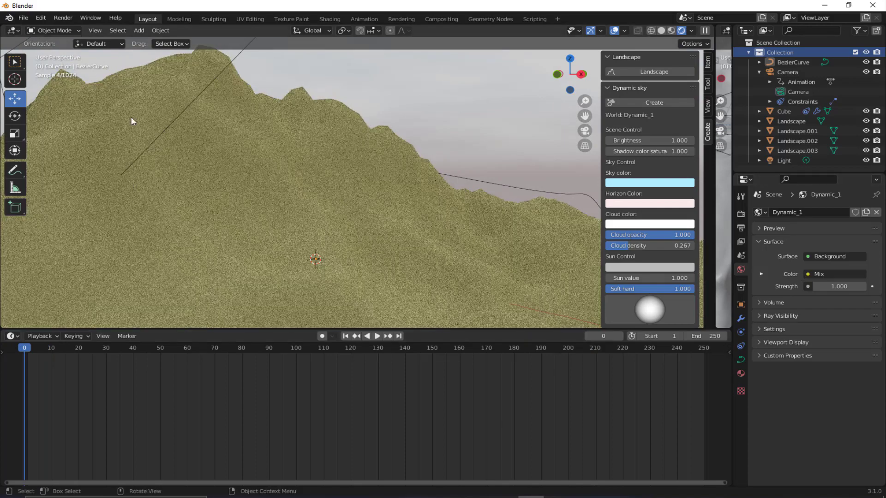
pyautogui.click(95, 31)
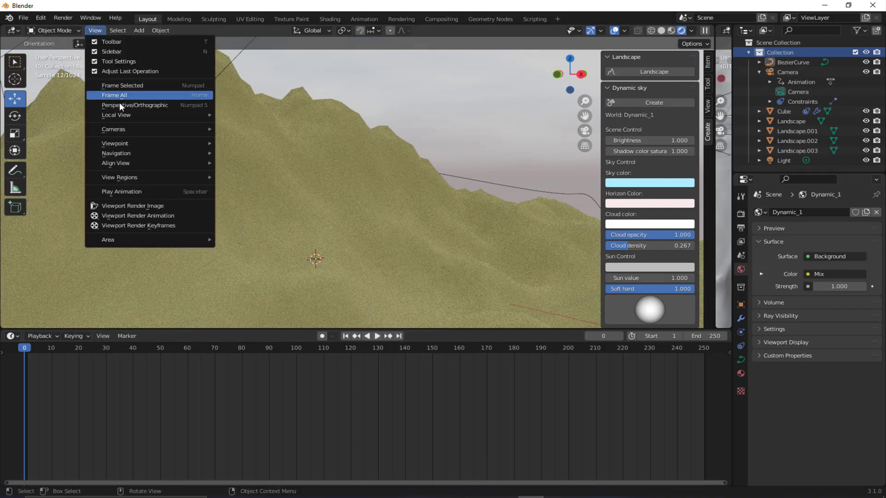
pyautogui.moveTo(137, 129)
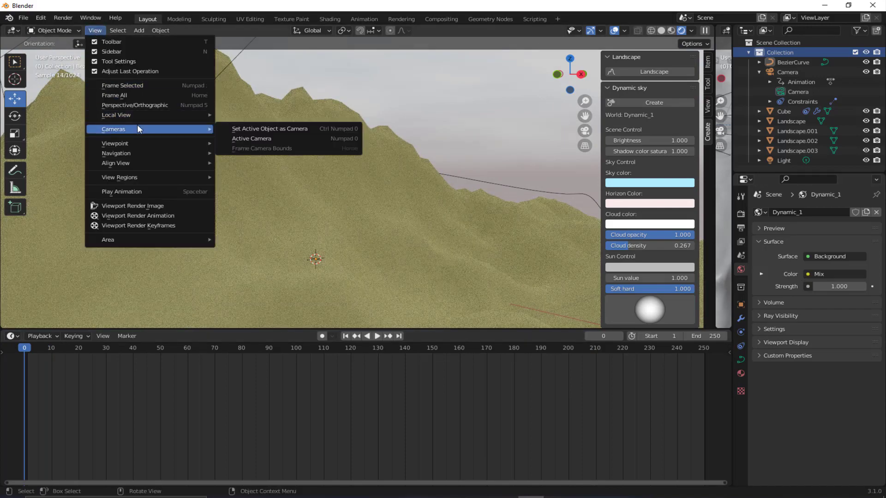
pyautogui.click(234, 138)
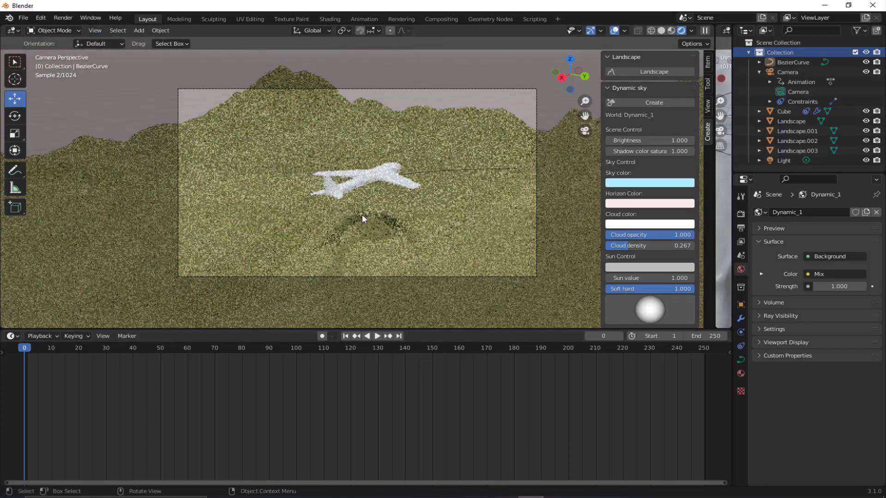
# Step: Preview the rendered animation through frame 219 and switch the viewport back to Material Preview shading
pyautogui.press('space')
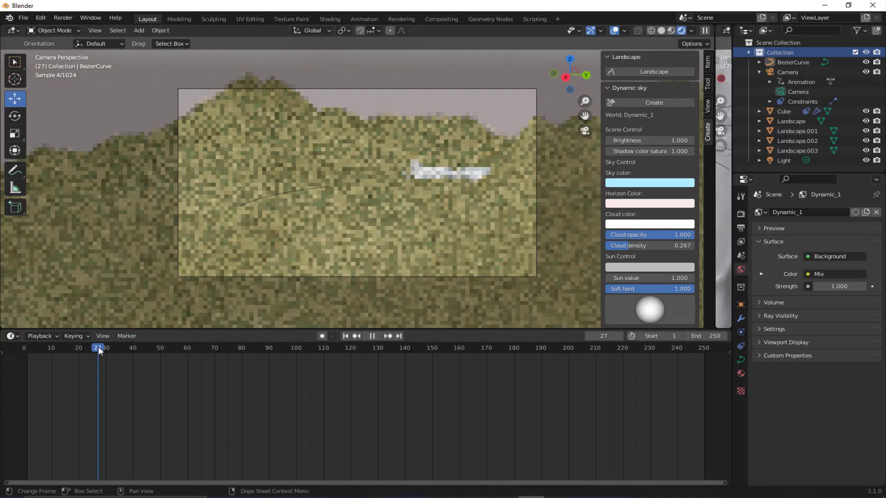
pyautogui.moveTo(178, 347); pyautogui.dragTo(620, 349)
pyautogui.press('space')
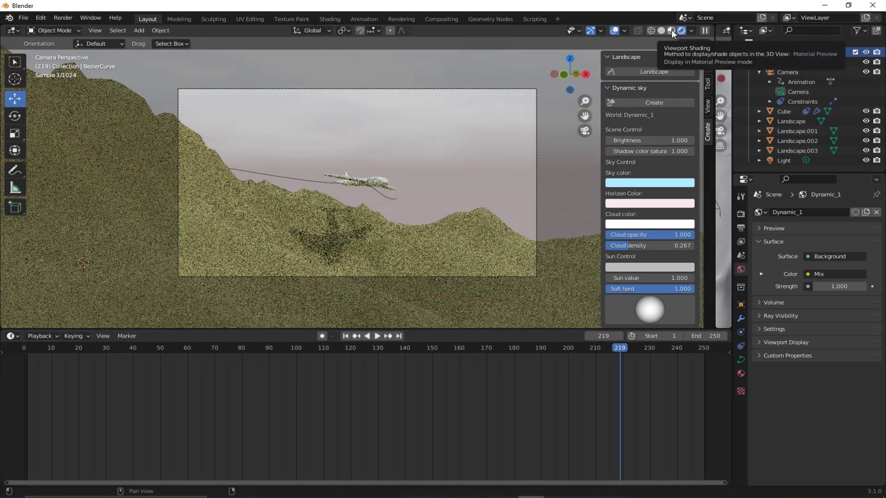
pyautogui.click(671, 29)
# Step: At frame 195, edit the Bezier curve and raise its end point to a local Z of about 0.103 m
pyautogui.moveTo(600, 349); pyautogui.dragTo(549, 281)
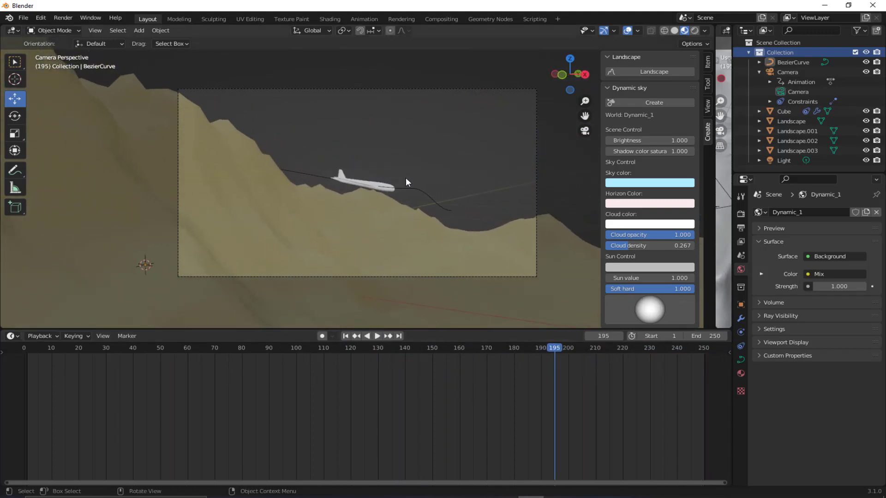
pyautogui.click(419, 203)
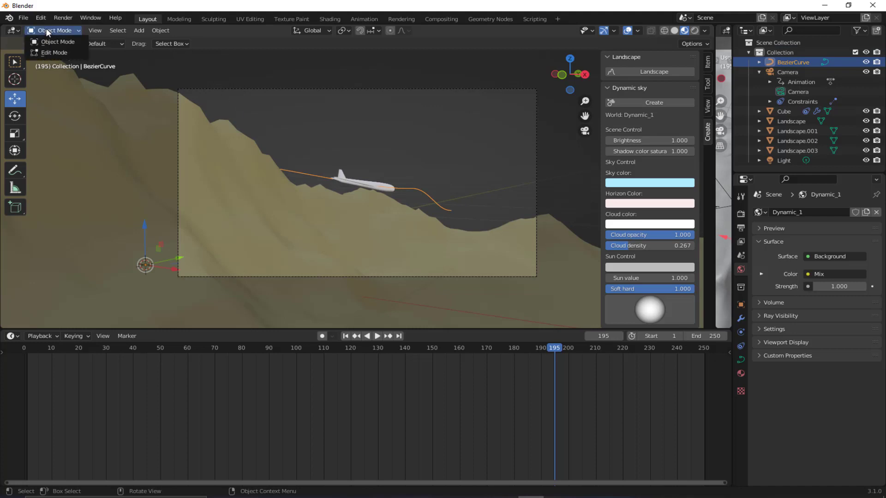
pyautogui.click(52, 52)
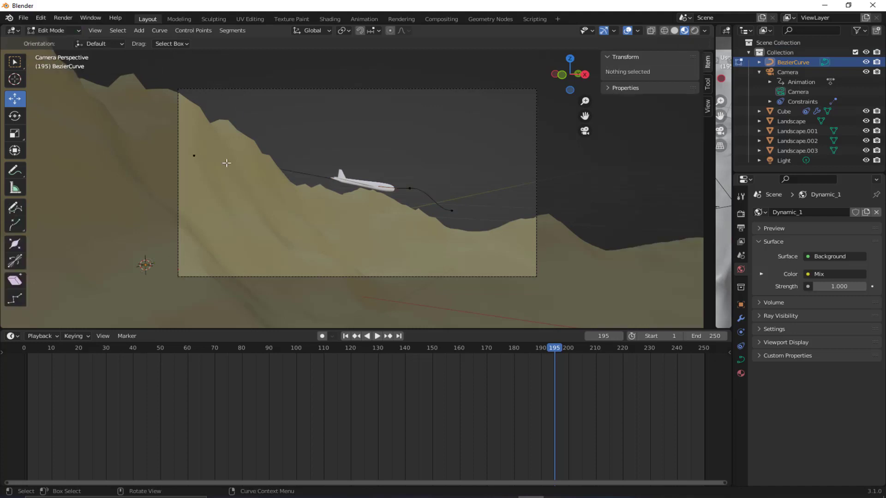
pyautogui.click(410, 188)
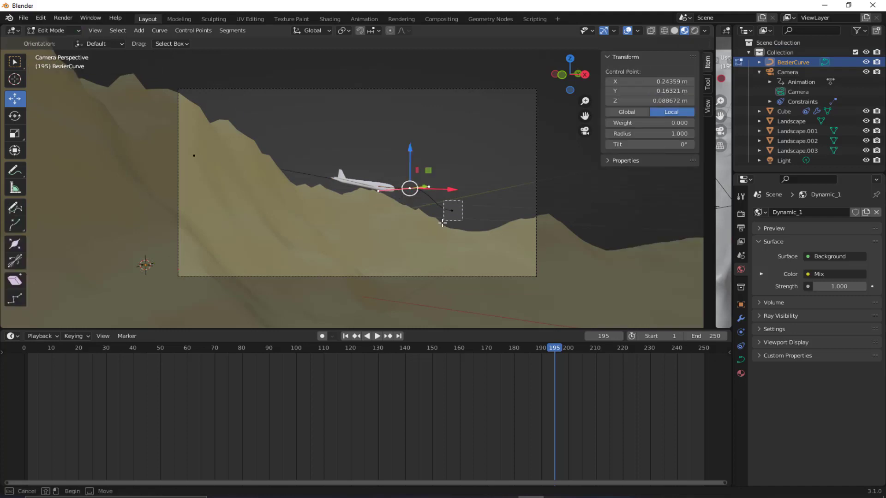
pyautogui.click(452, 211)
pyautogui.moveTo(449, 185)
pyautogui.mouseDown()
pyautogui.moveTo(456, 168)
pyautogui.moveTo(484, 182)
pyautogui.moveTo(447, 171)
pyautogui.mouseUp()
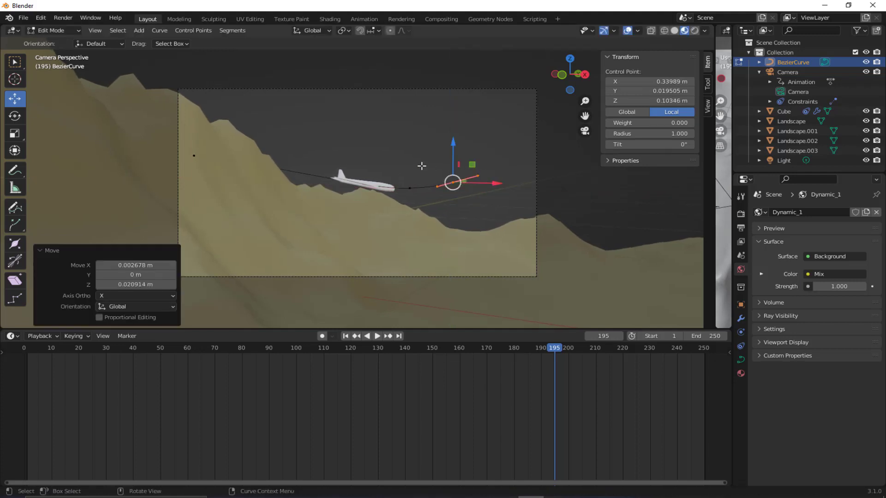
# Step: Select the curve's last two points ahead of the airplane and raise them together along Z
pyautogui.click(410, 188)
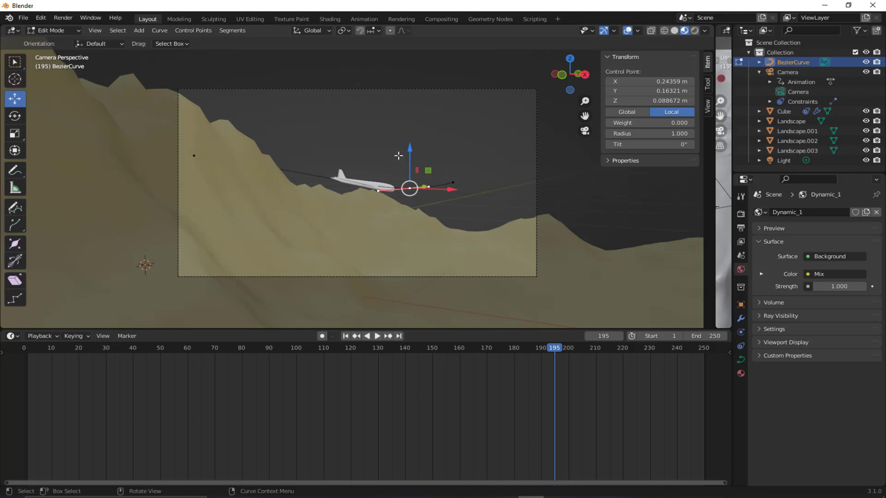
pyautogui.moveTo(311, 151); pyautogui.dragTo(546, 247)
pyautogui.moveTo(428, 149); pyautogui.dragTo(451, 84)
# Step: Return to frame 0 and play the animation to check the raised end of the flight path
pyautogui.moveTo(347, 356); pyautogui.dragTo(24, 323)
pyautogui.press('space')
pyautogui.press('space')
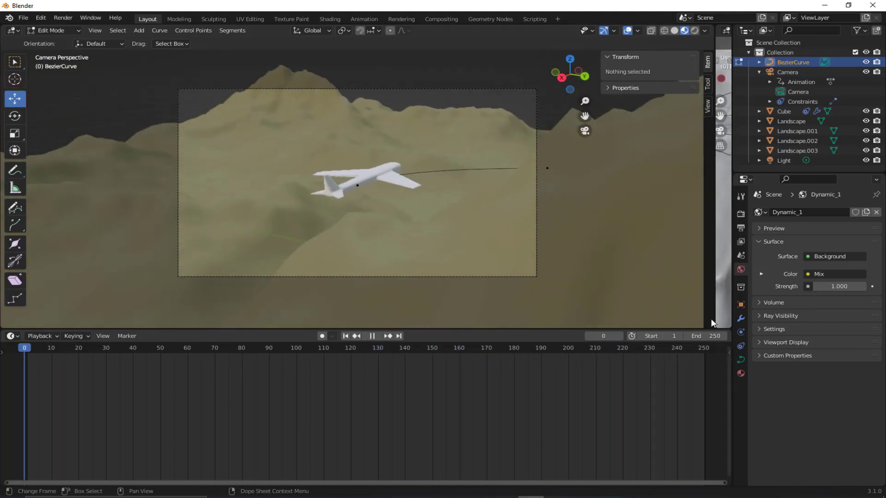